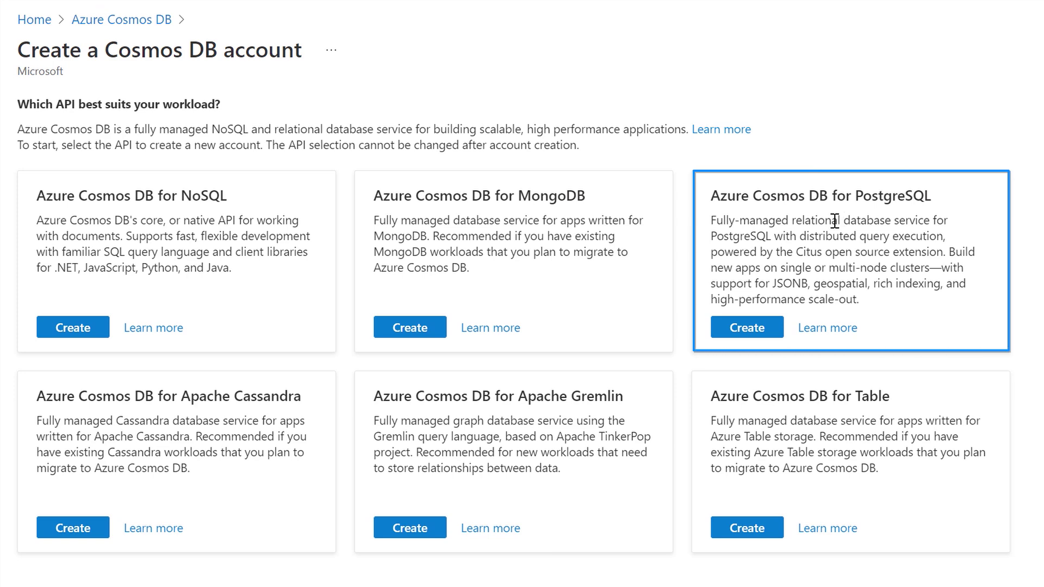
- Choose Azure Cosmos DB for PostgreSQL and set the cfstdsg cluster location to (US) East US 2
left_click(758, 329)
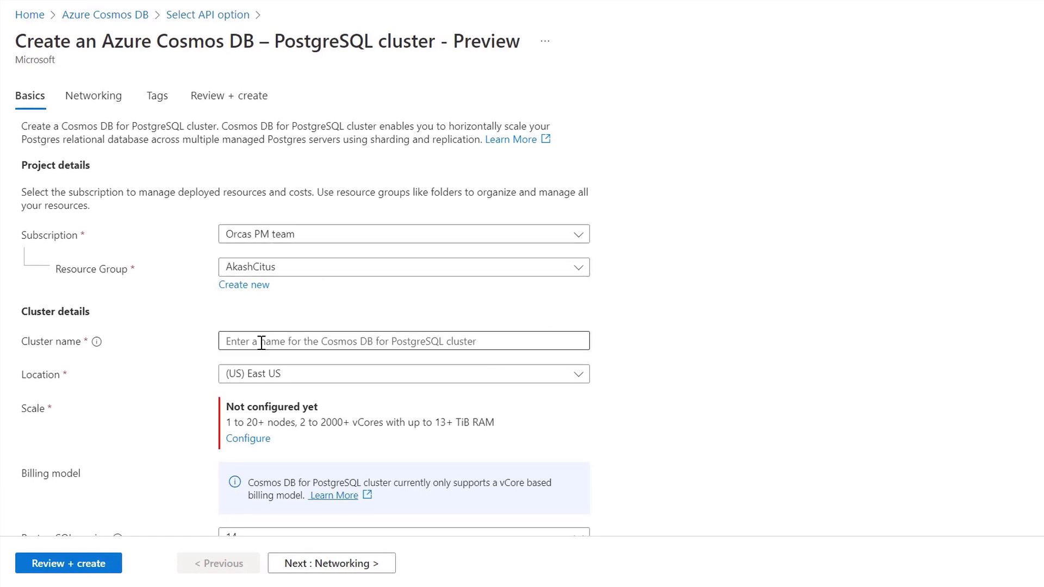
type("cfstdsg")
left_click(274, 369)
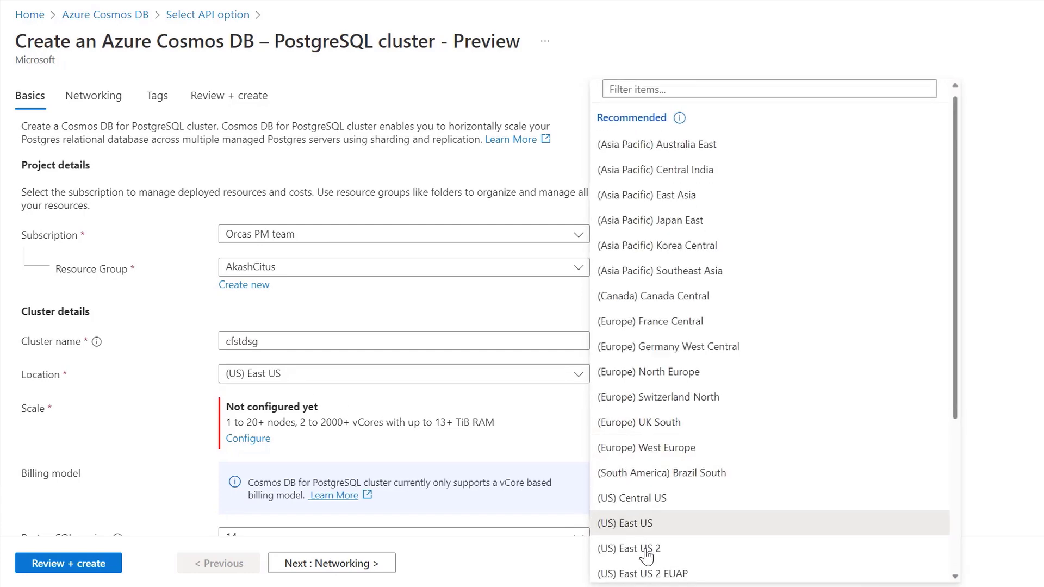
left_click(645, 559)
scroll(621, 419, "down", 1)
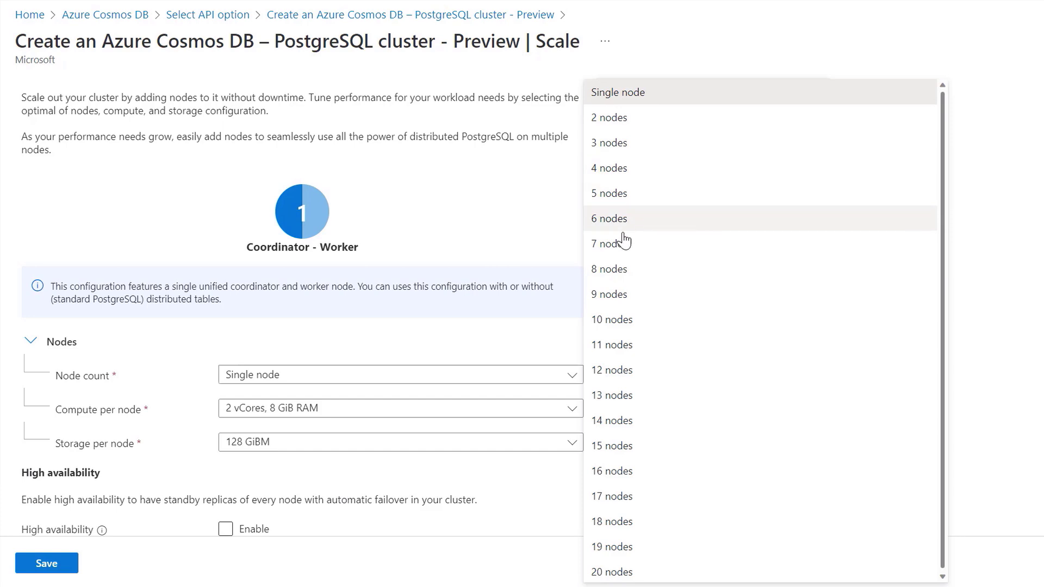
- Save a single-node scale configuration, then review and create the cfstdsg cluster
left_click(430, 352)
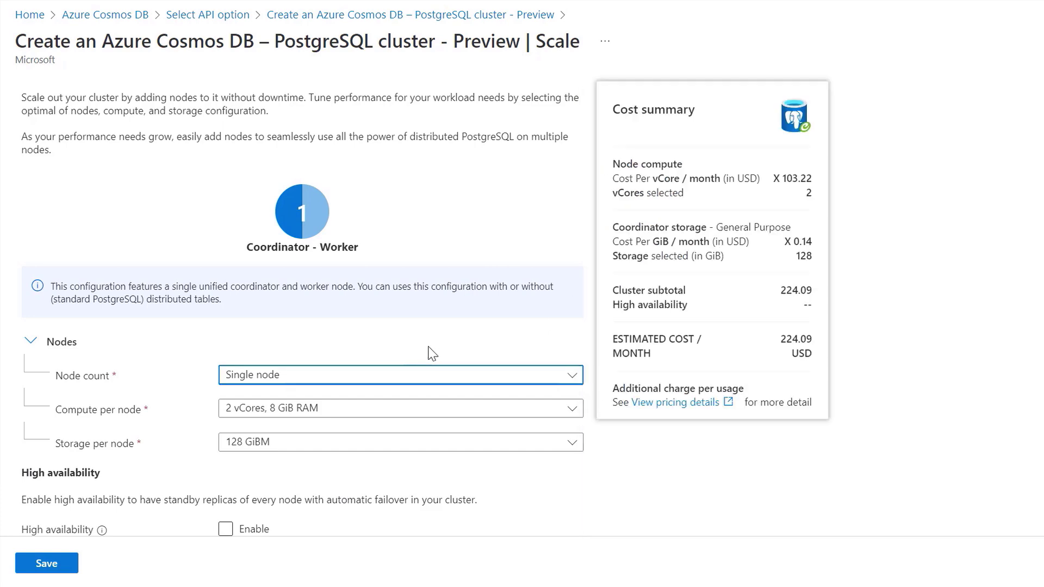
scroll(127, 359, "down", 2)
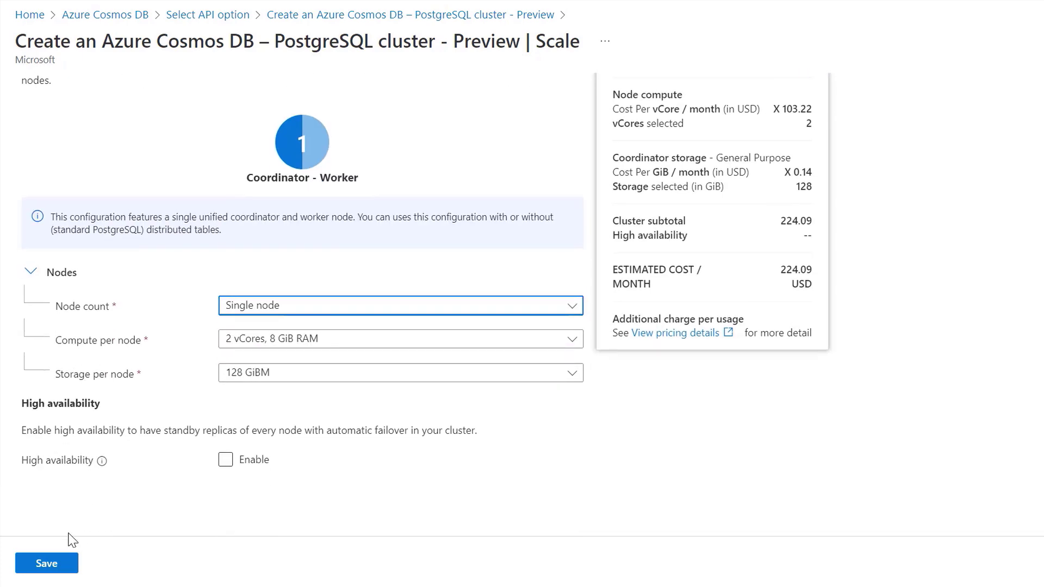
left_click(44, 564)
scroll(171, 502, "down", 1)
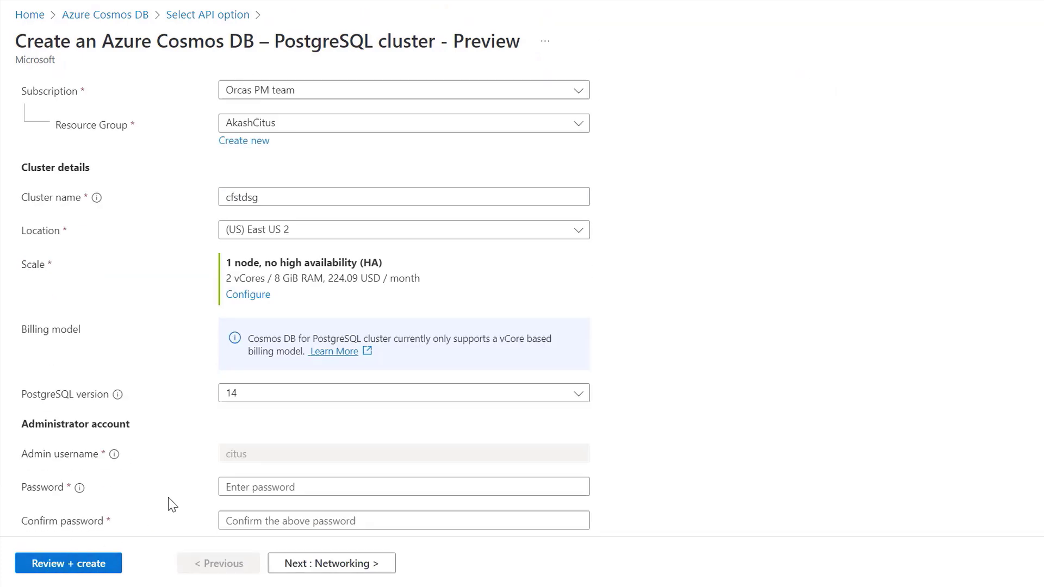
scroll(268, 408, "down", 1)
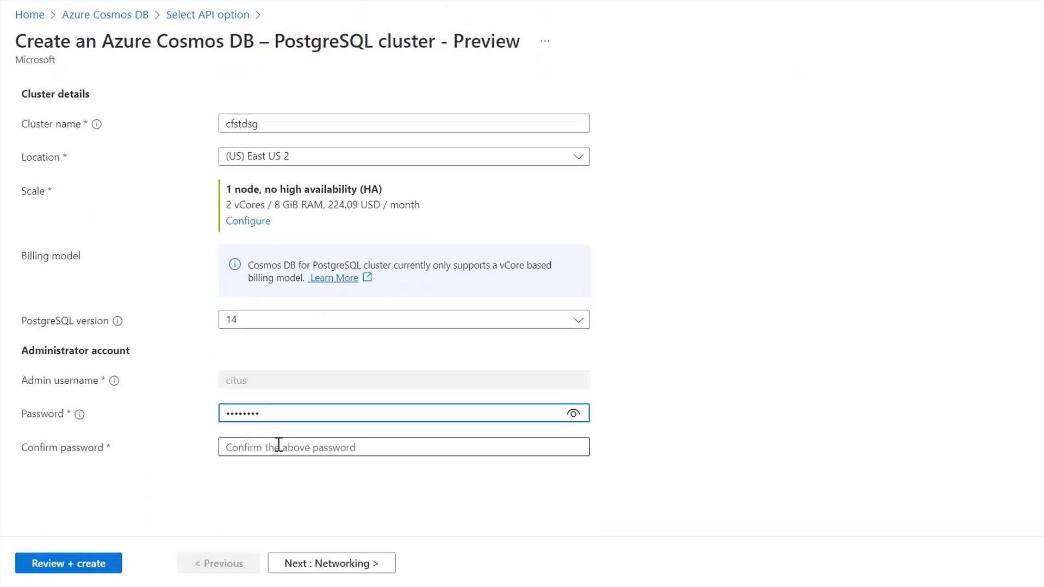
left_click(70, 563)
scroll(424, 352, "down", 2)
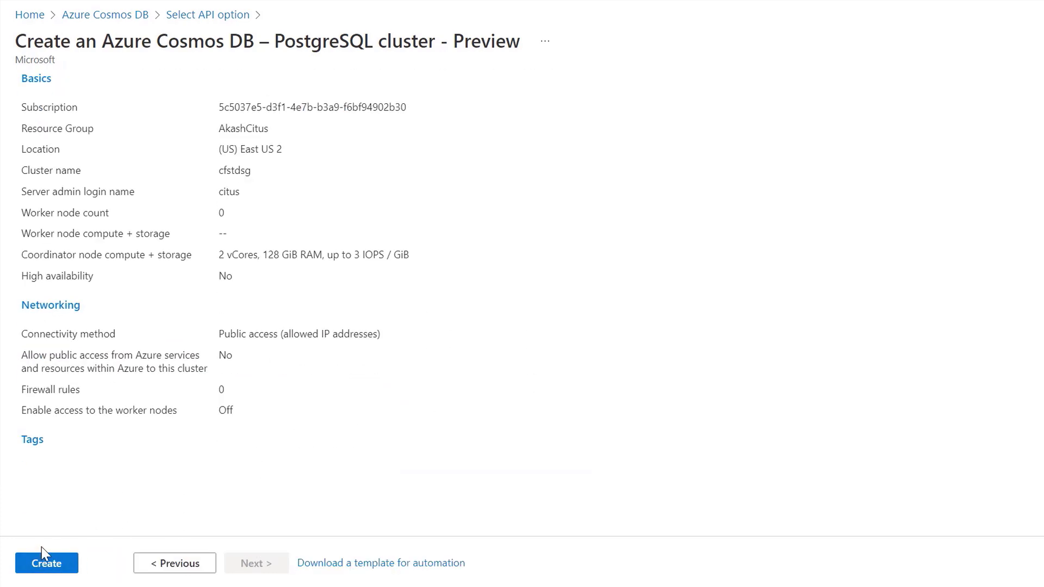
left_click(47, 563)
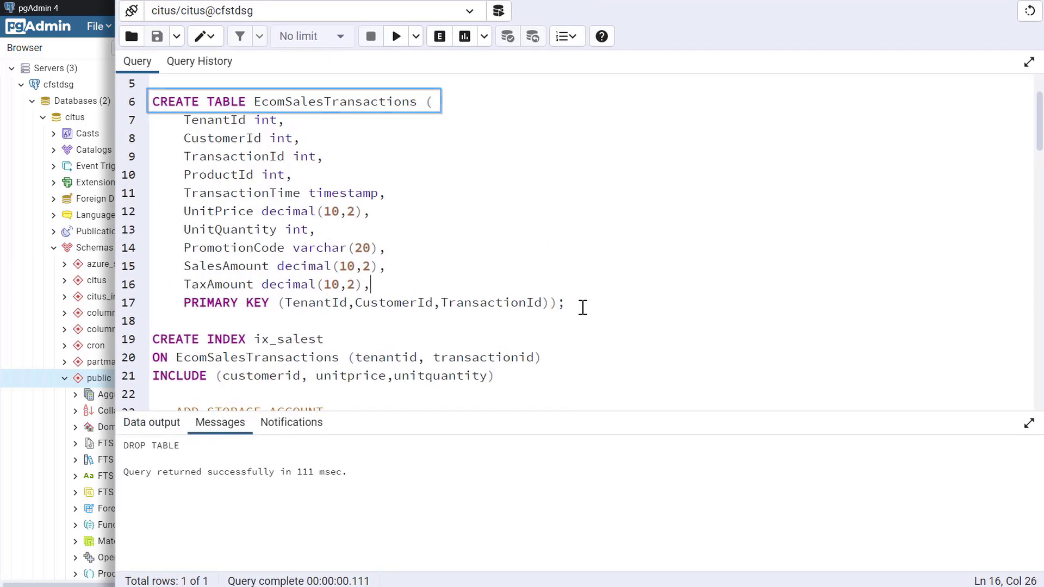
- Create the EcomSalesTransactions table from the script's CREATE TABLE statement
mouse_move(567, 302)
left_mouse_down()
mouse_move(206, 175)
mouse_move(152, 102)
left_mouse_up()
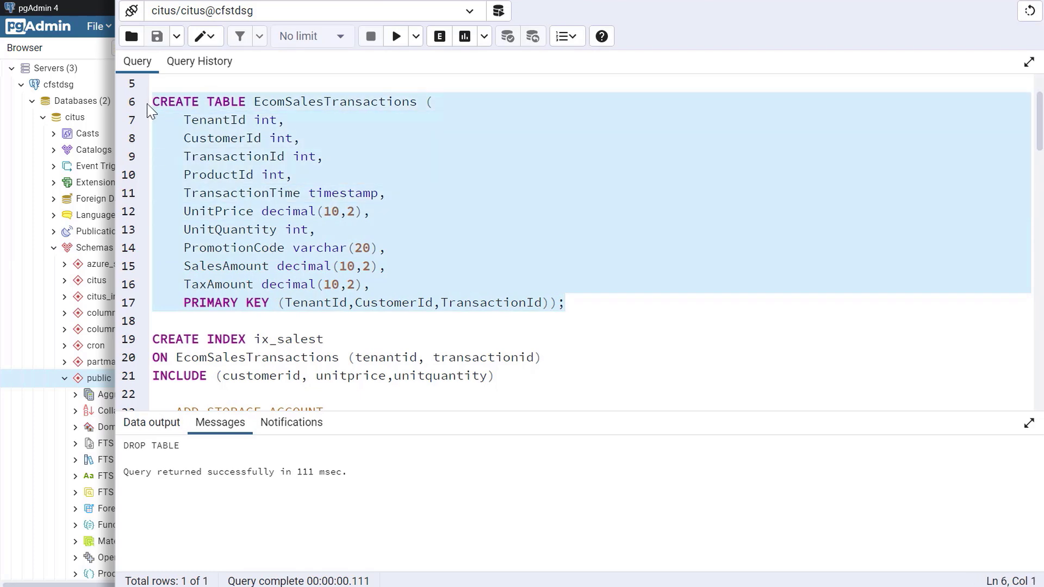
left_click(399, 38)
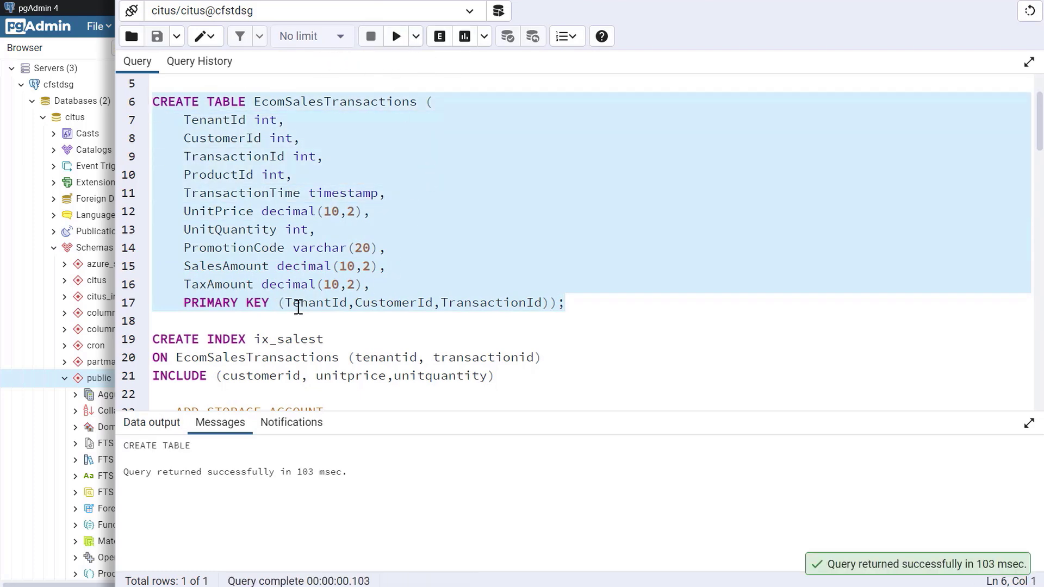
left_click(427, 304)
scroll(368, 273, "down", 2)
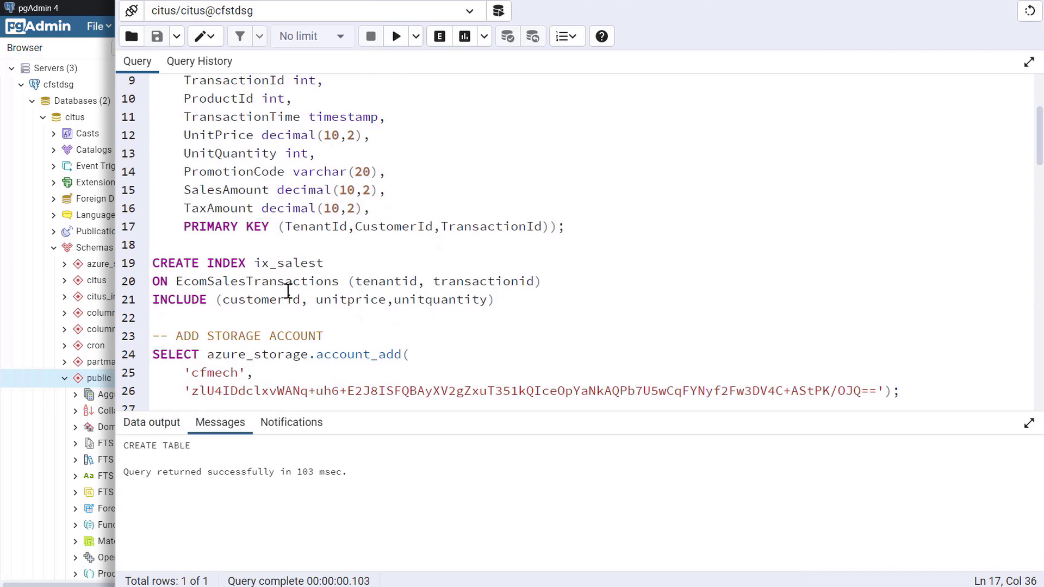
- Create the ix_salest index on EcomSalesTransactions
left_click_drag(507, 303, 151, 263)
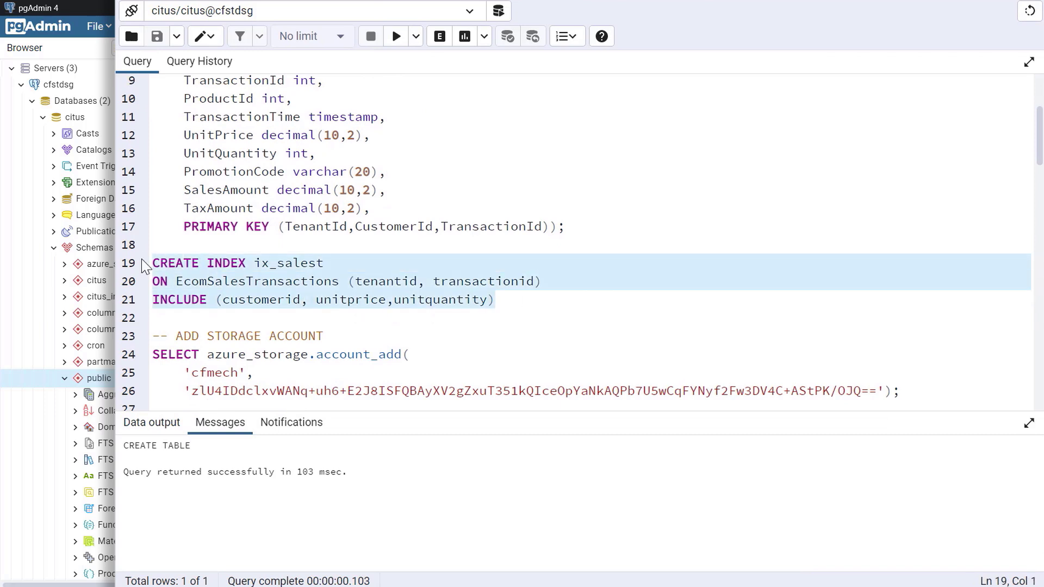
left_click(397, 37)
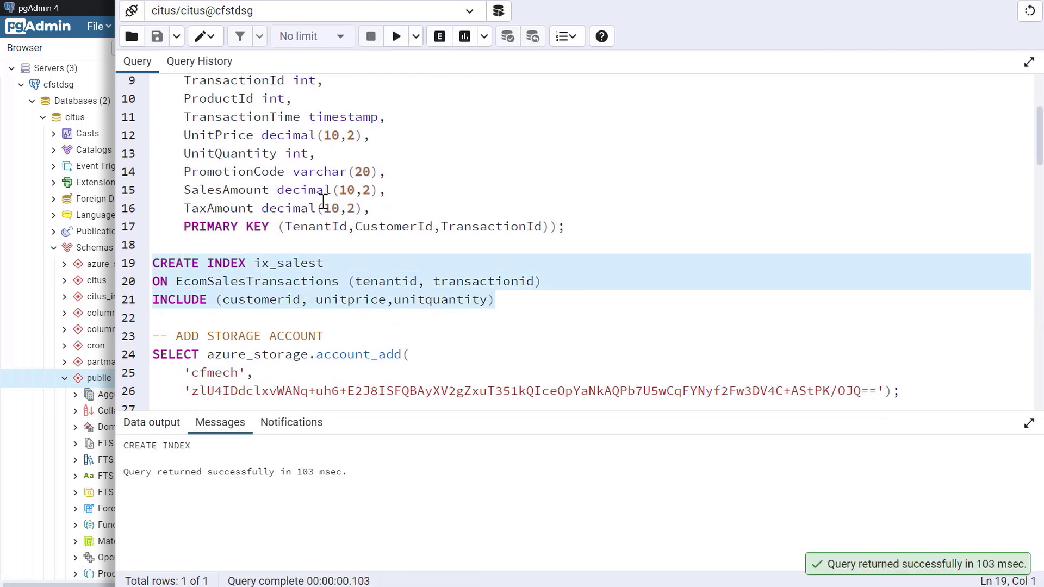
left_click(312, 178)
scroll(312, 177, "down", 1)
scroll(312, 178, "down", 1)
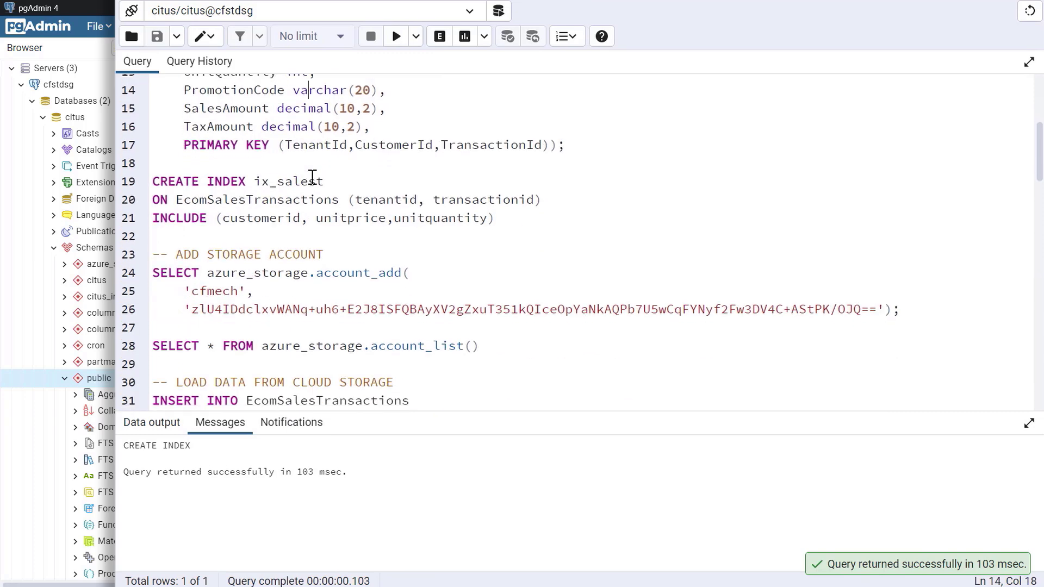
scroll(311, 178, "down", 2)
scroll(312, 178, "down", 1)
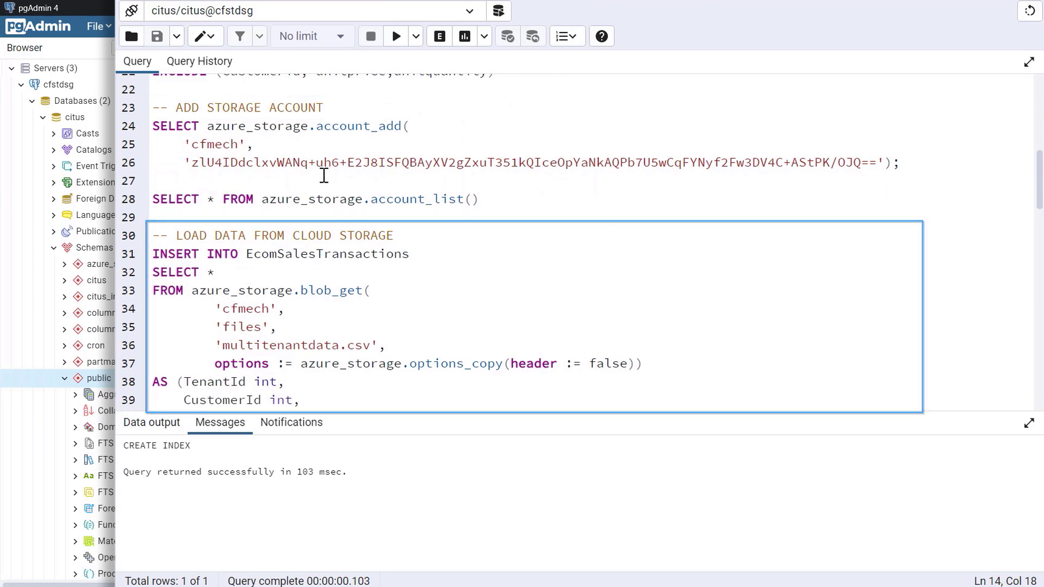
scroll(320, 176, "down", 2)
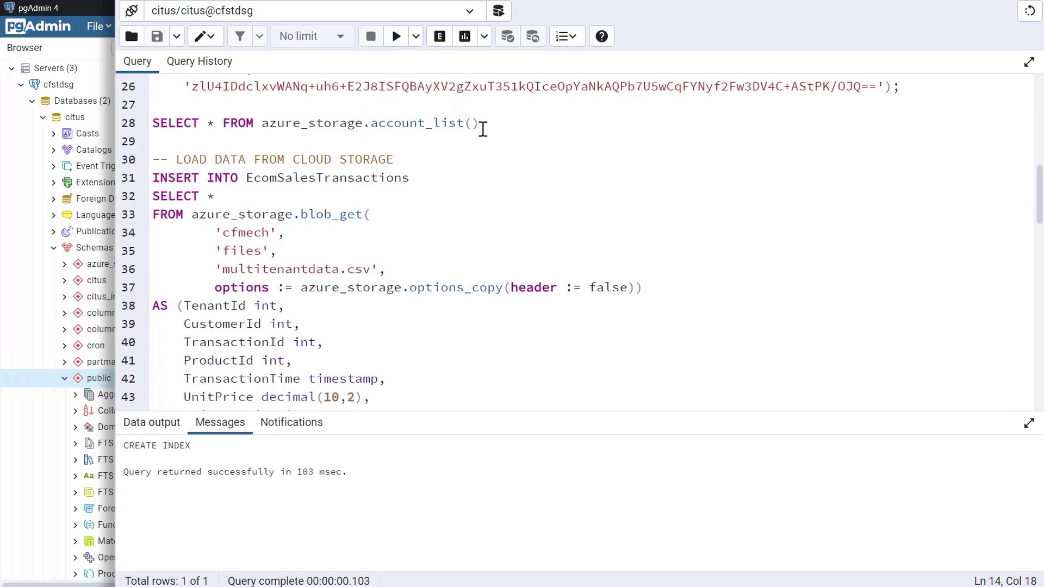
- Check the cfmech storage account is registered with azure_storage.account_list()
left_click(489, 122)
left_click_drag(365, 123, 153, 123)
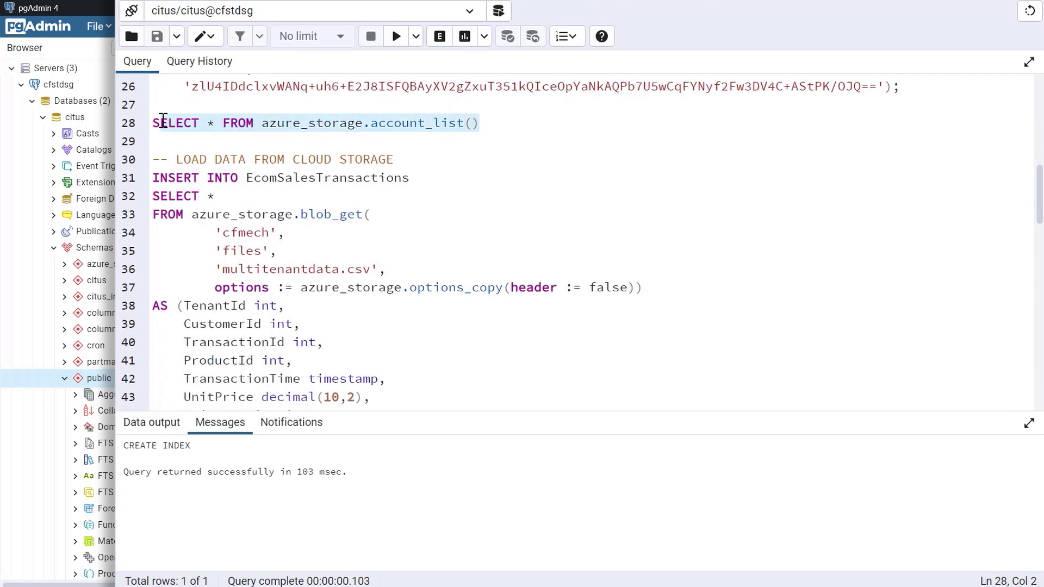
left_click(390, 40)
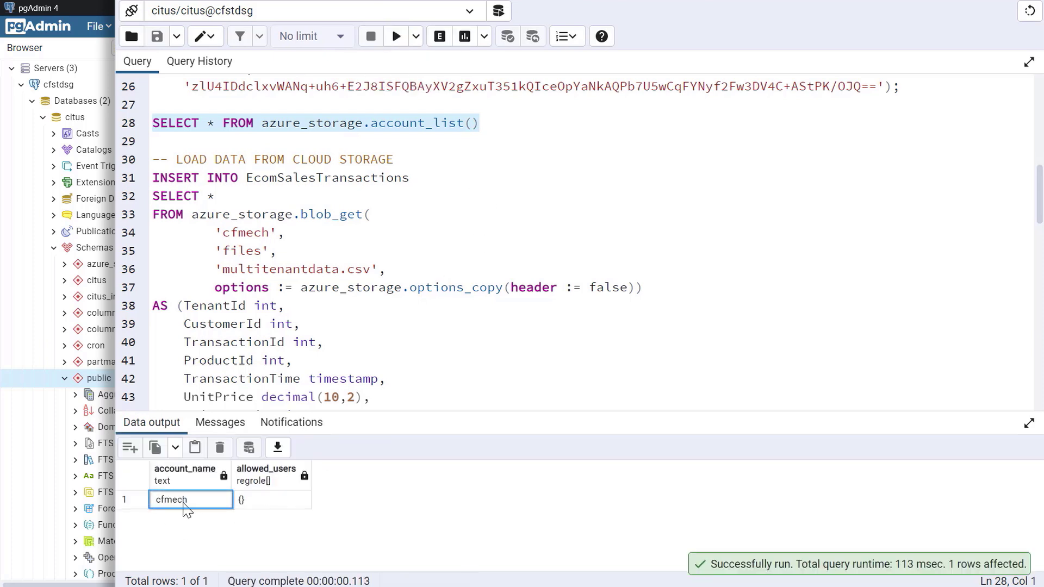
- Load 491,274 rows from the multitenantdata.csv blob into EcomSalesTransactions
left_click(254, 234)
scroll(342, 214, "down", 2)
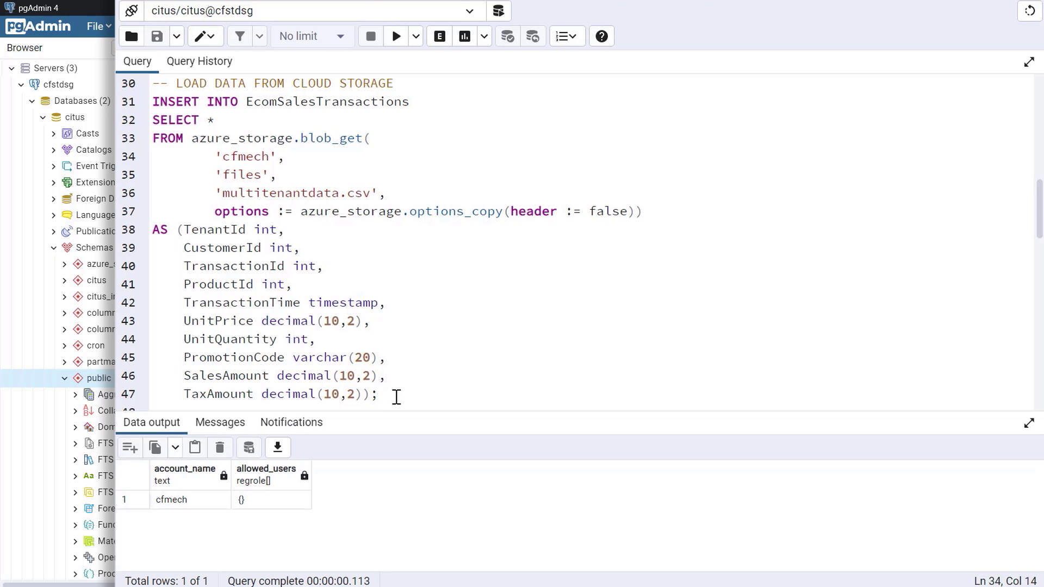
left_click_drag(391, 398, 155, 102)
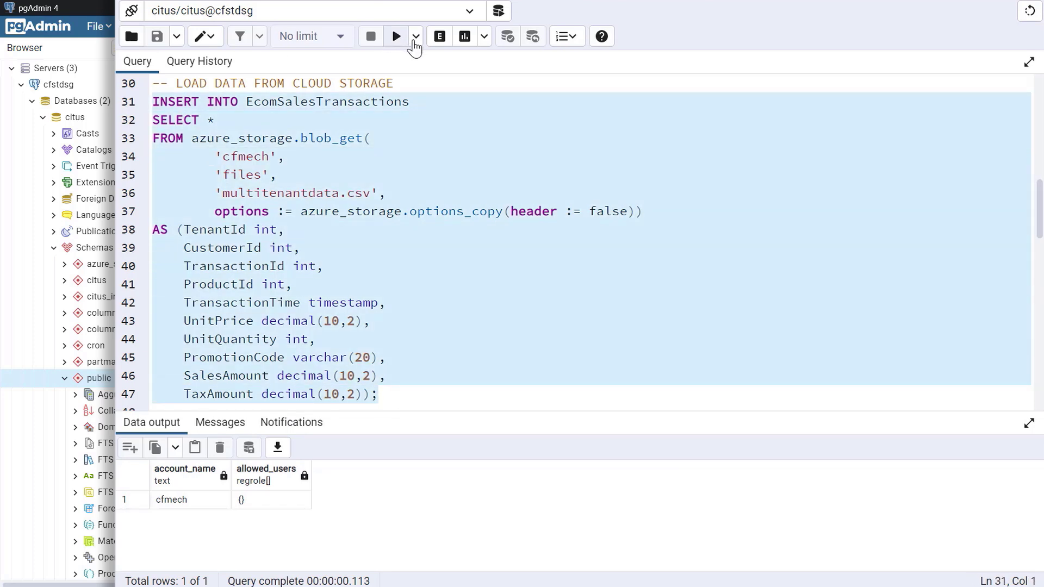
left_click(397, 38)
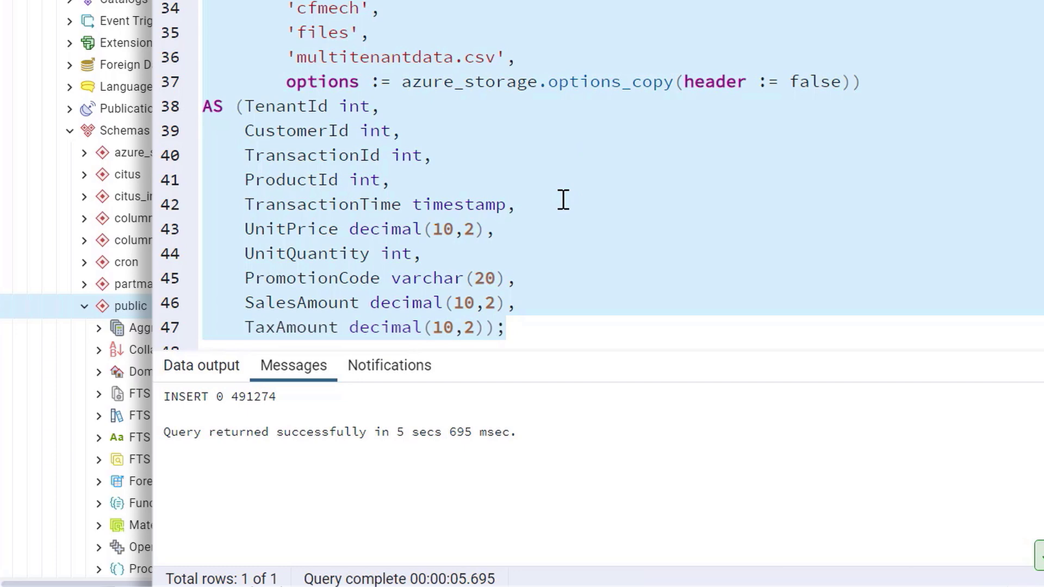
- Confirm EcomSalesTransactions holds 491,274 rows with a COUNT(*) query
left_click(473, 324)
scroll(489, 310, "down", 2)
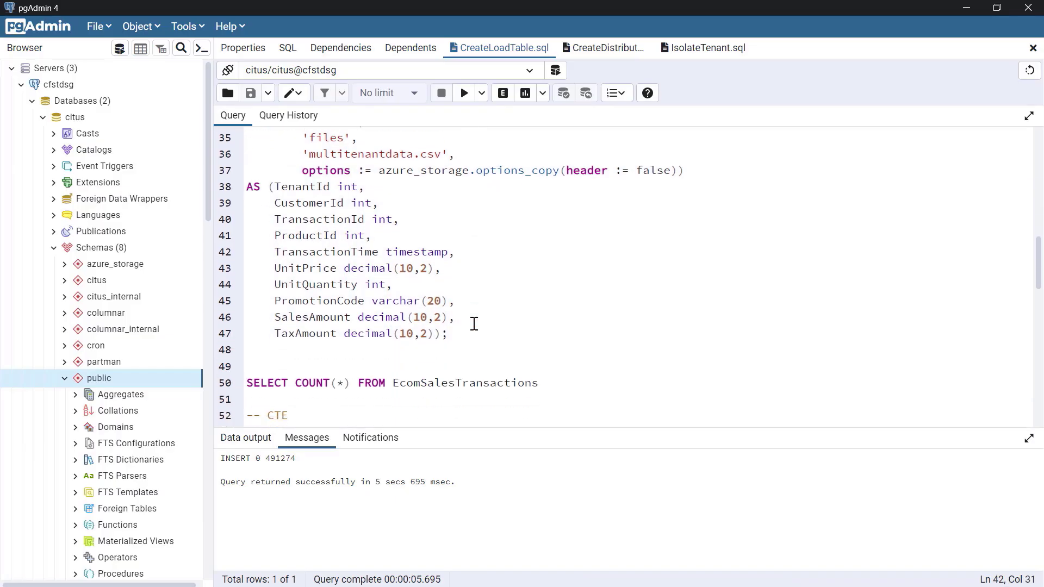
scroll(523, 299, "down", 3)
left_click_drag(541, 258, 251, 259)
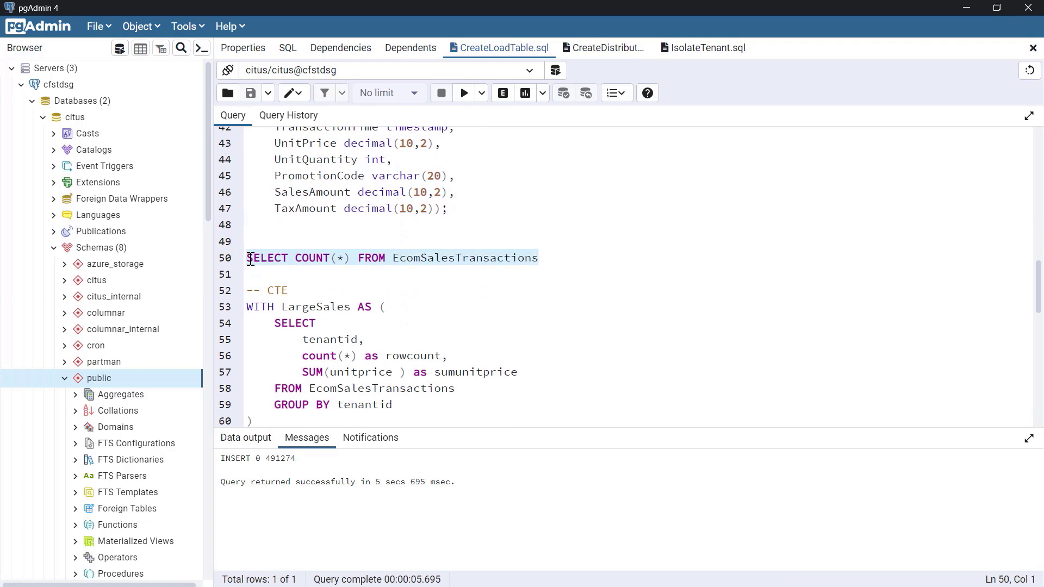
left_click(462, 94)
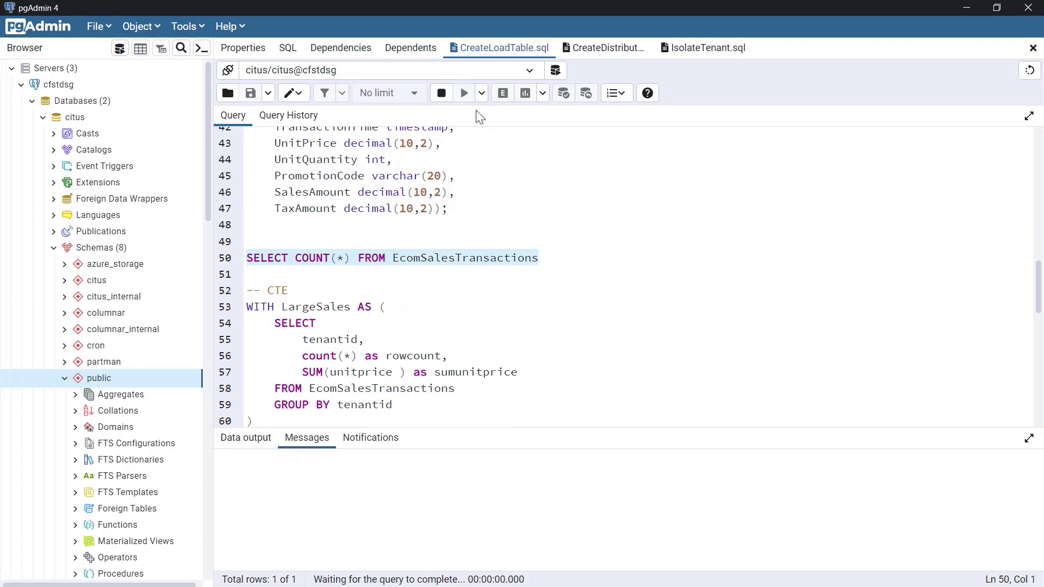
- Run the LargeSales CTE query, returning 101 tenants ranked by row count
left_click(548, 204)
scroll(548, 204, "down", 2)
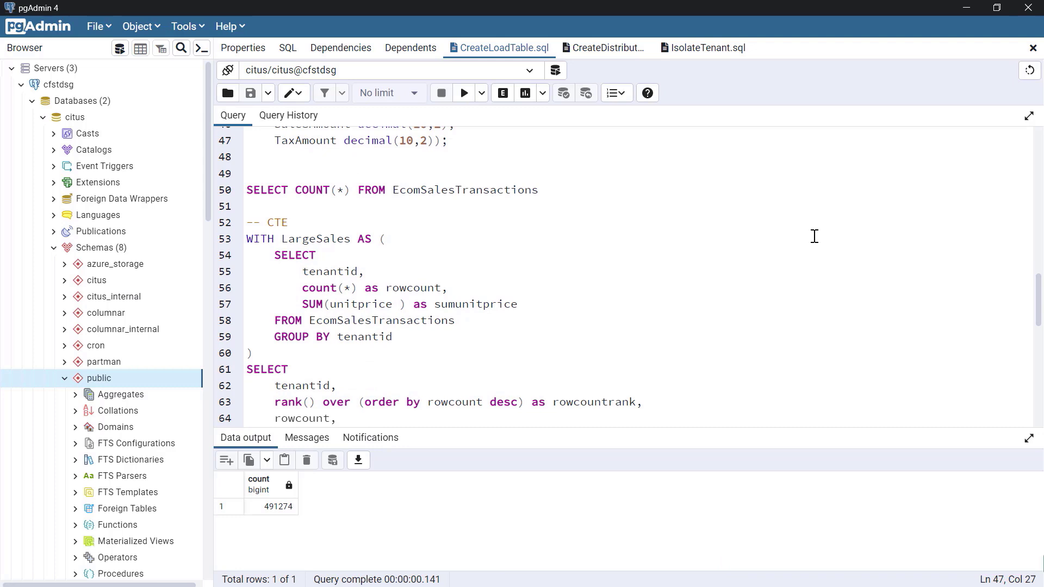
left_click_drag(1040, 314, 1039, 330)
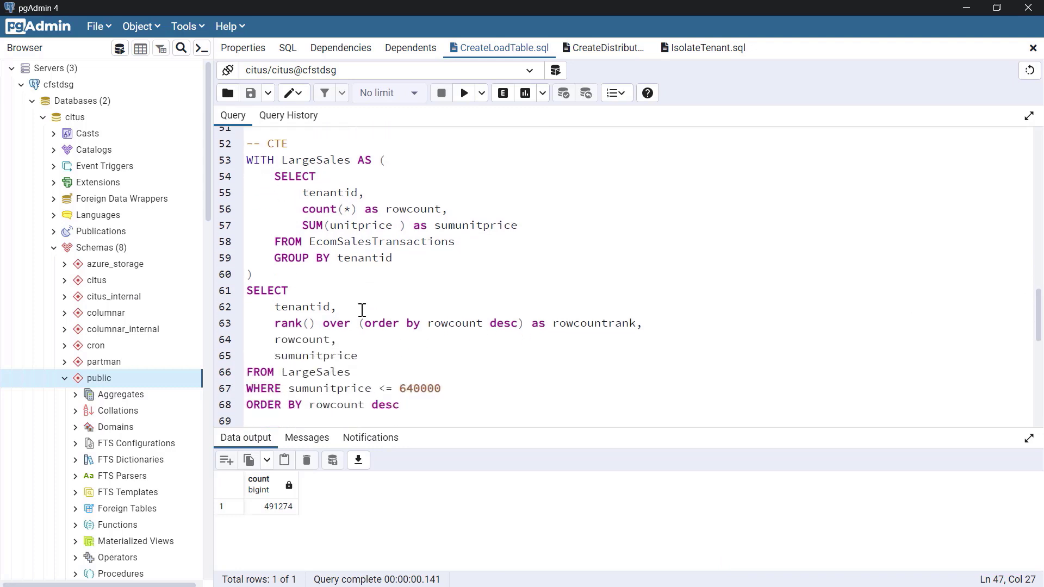
left_click_drag(382, 392, 246, 160)
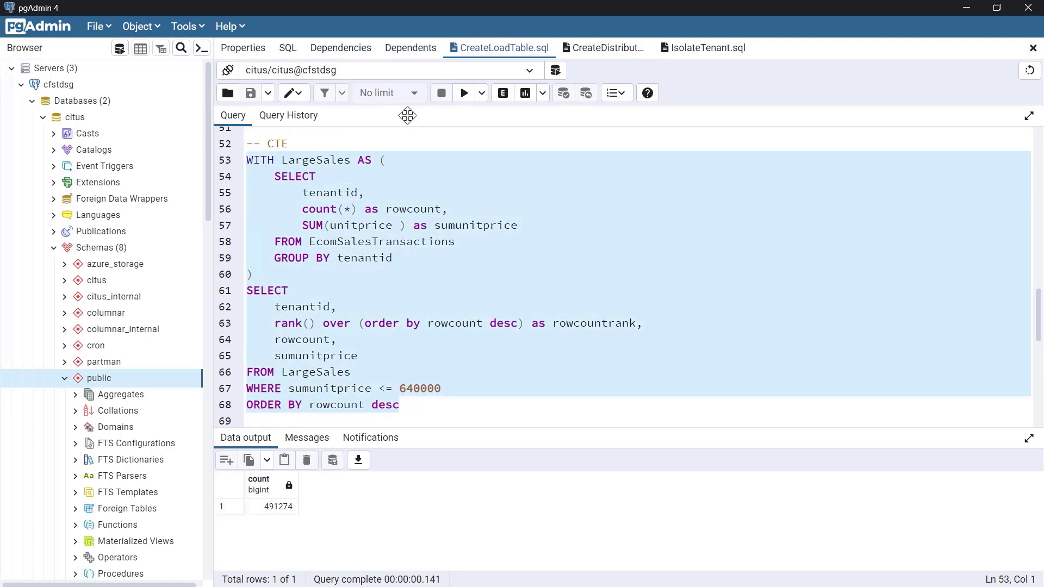
left_click(464, 92)
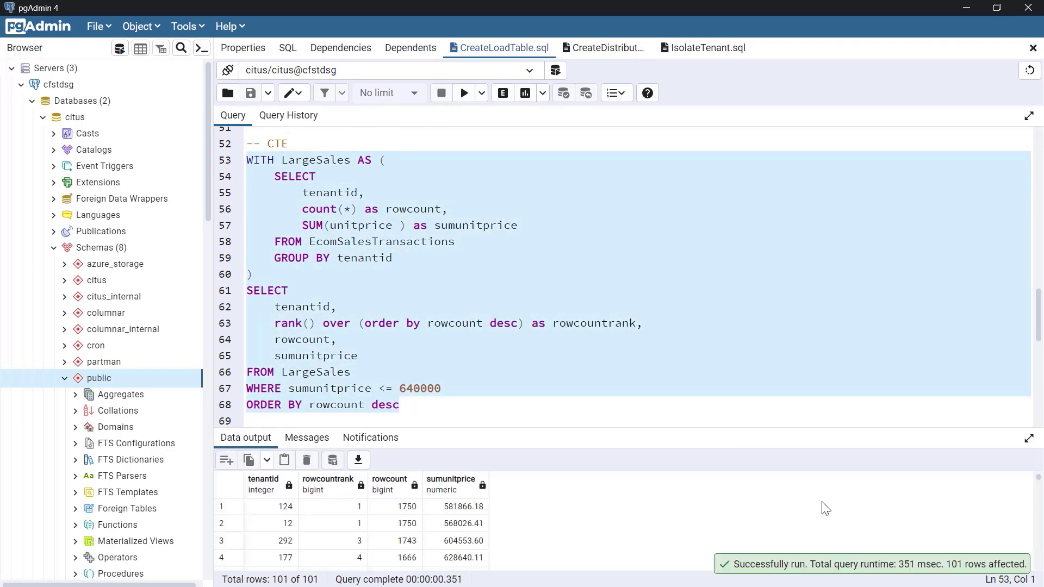
left_click_drag(1039, 318, 1039, 361)
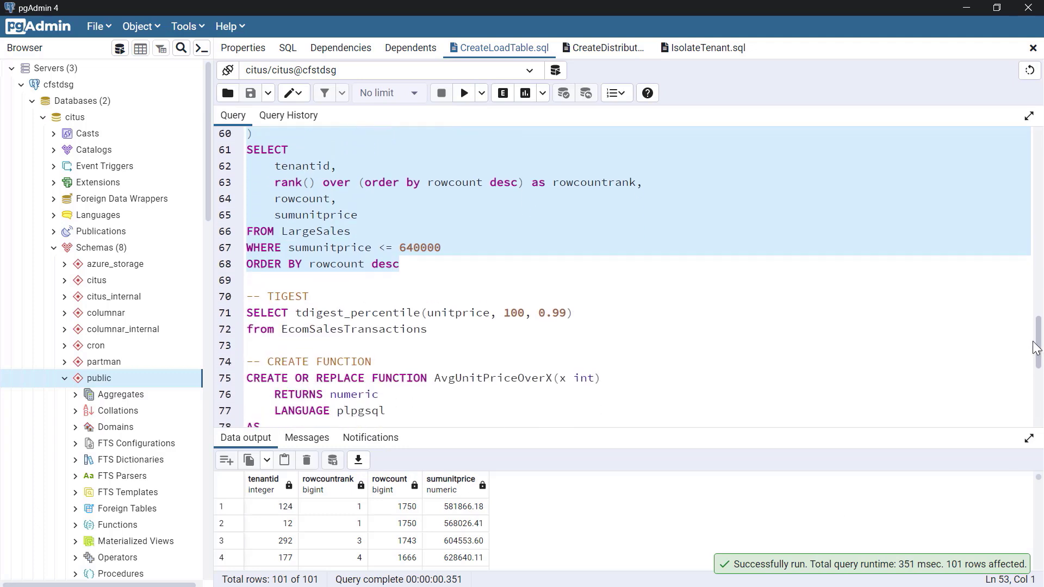
- Get the 99th percentile unit price with the tdigest_percentile query
left_click(447, 272)
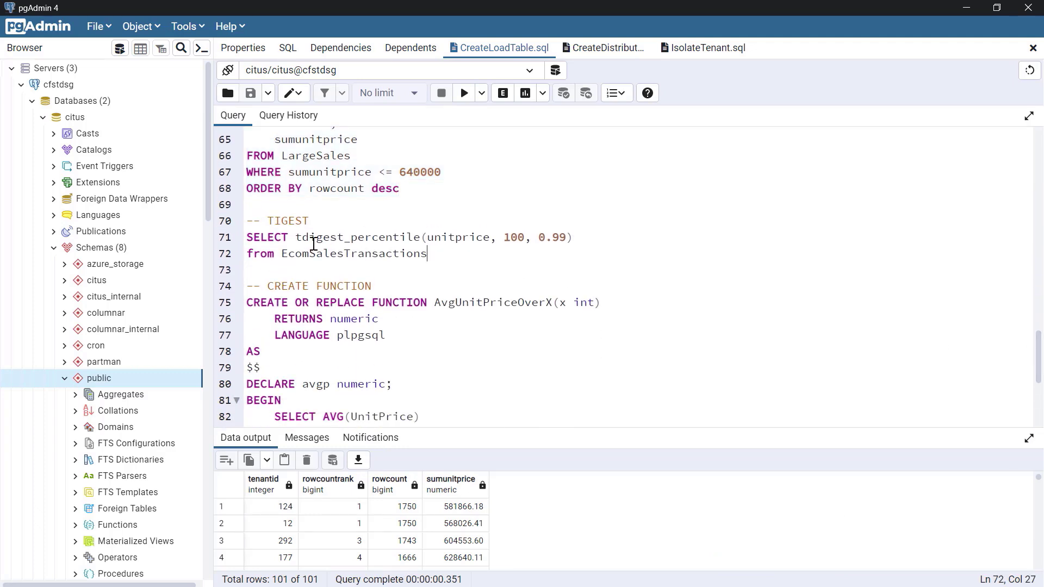
left_click_drag(429, 254, 243, 239)
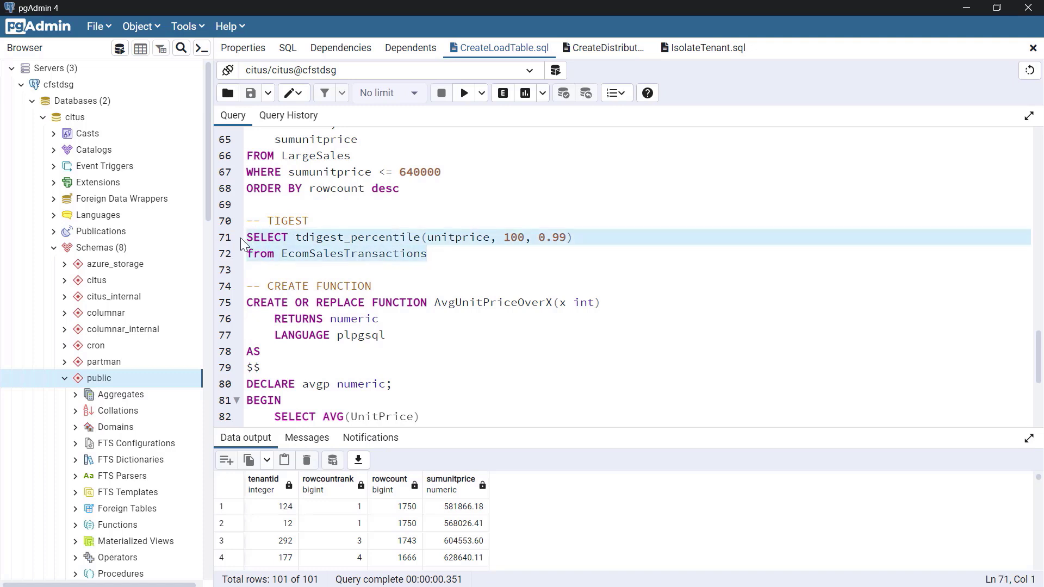
left_click(464, 96)
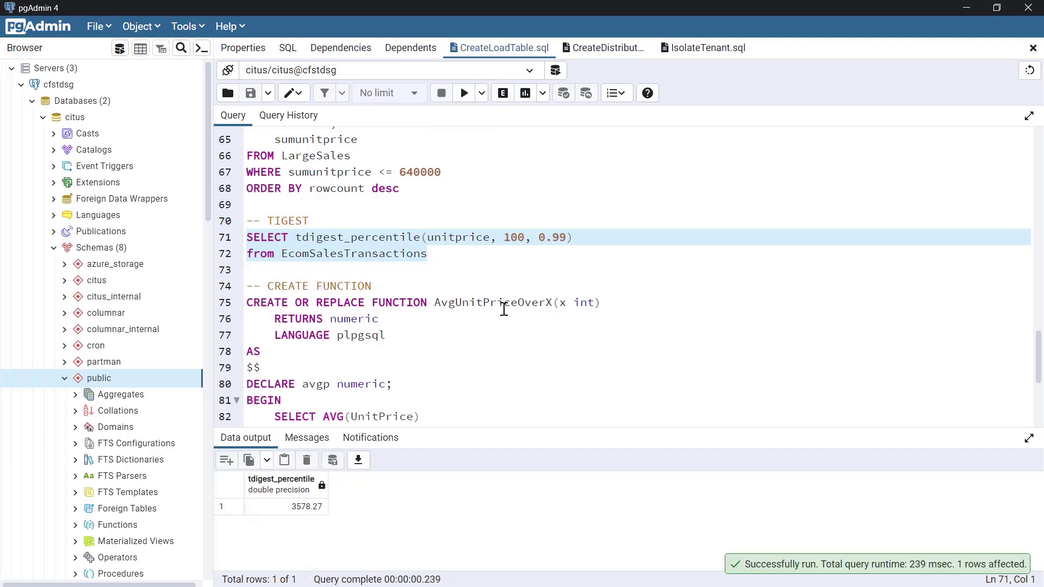
scroll(1034, 353, "down", 2)
scroll(461, 366, "down", 3)
- Create the AvgUnitPriceOverX function and run it for x=200, returning 1862.42
left_click_drag(292, 391, 259, 163)
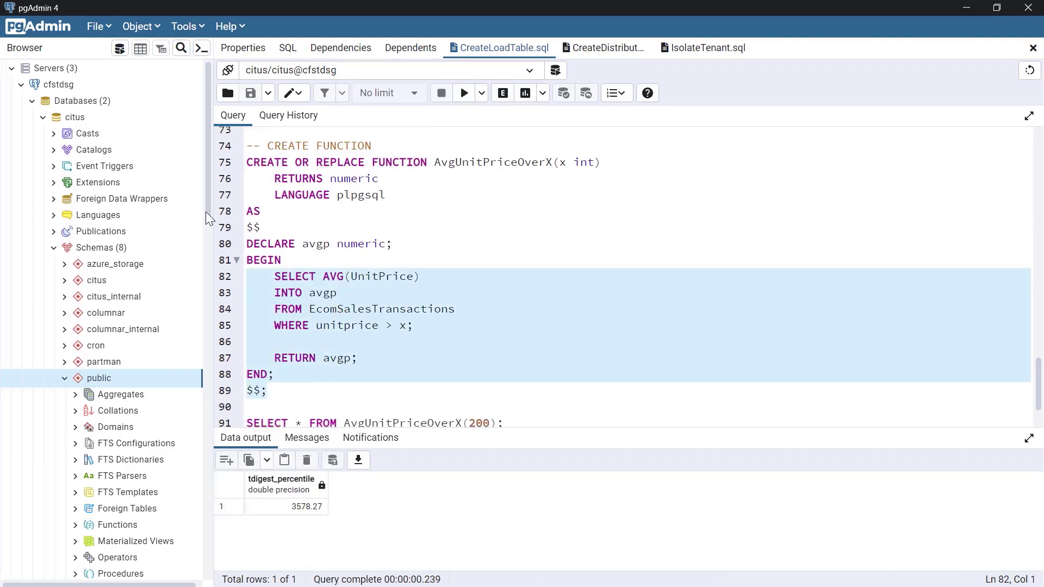
left_click(462, 94)
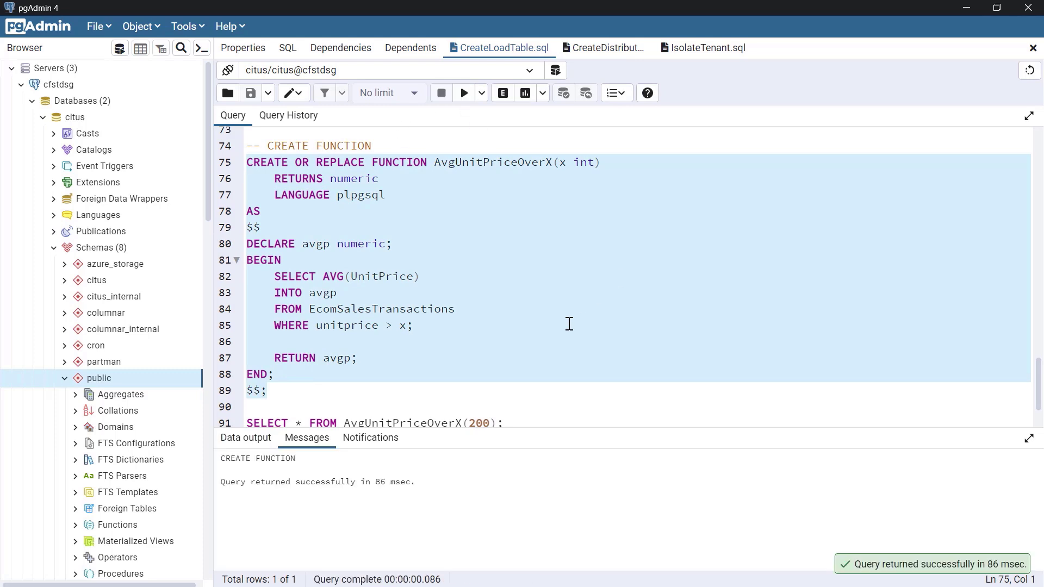
scroll(502, 312, "down", 2)
scroll(522, 357, "down", 2)
left_click_drag(522, 356, 248, 354)
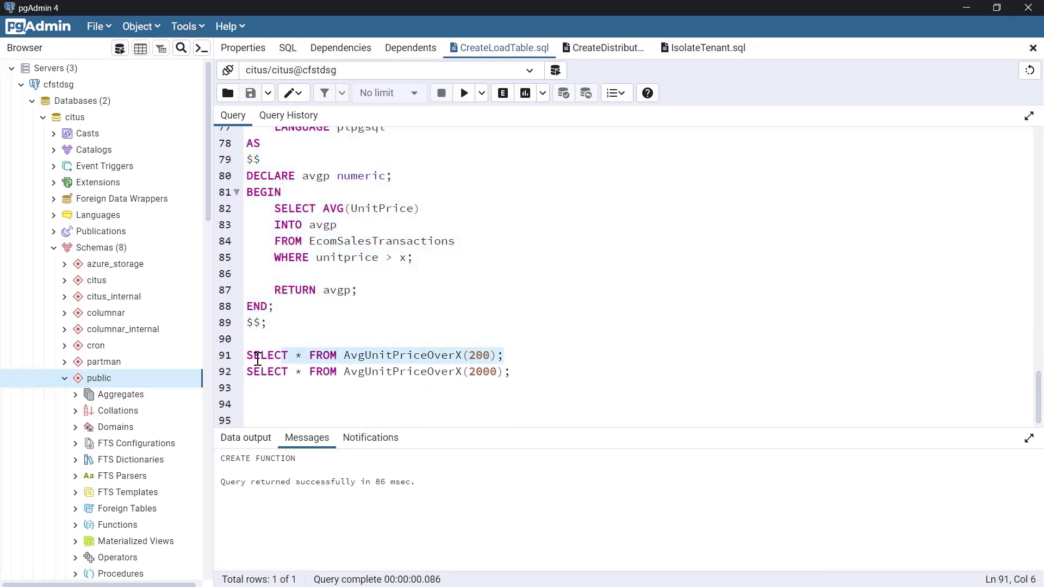
left_click(464, 93)
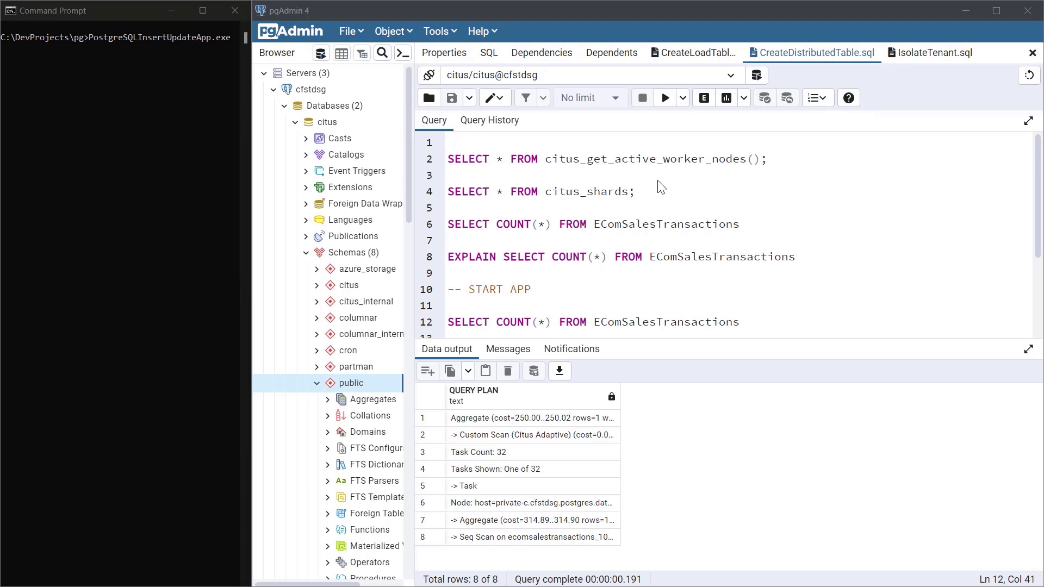
- Confirm two active worker nodes and that citus_shards lists no shards yet
left_click(658, 180)
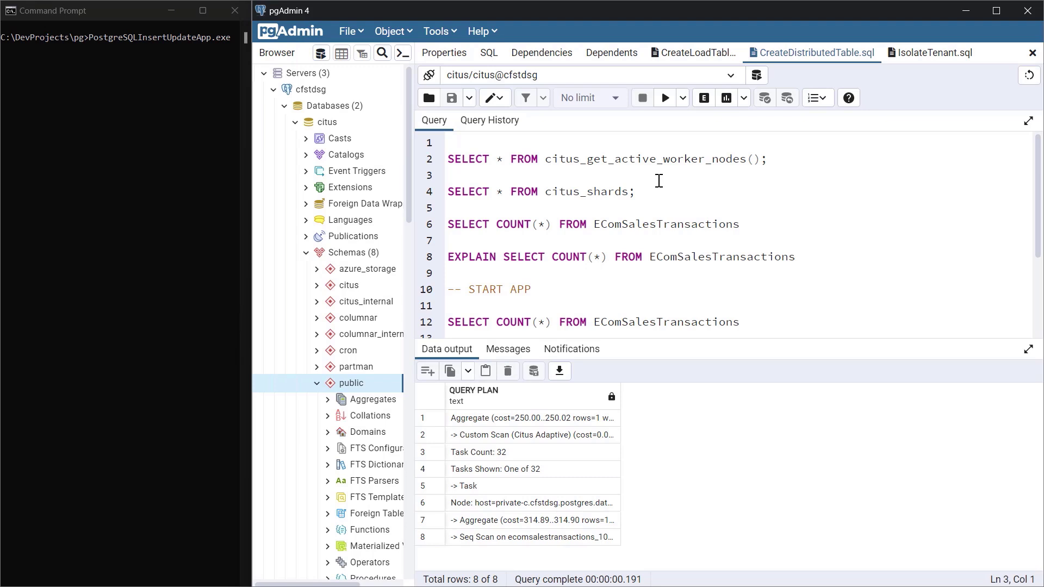
left_click_drag(782, 159, 448, 159)
left_click(663, 104)
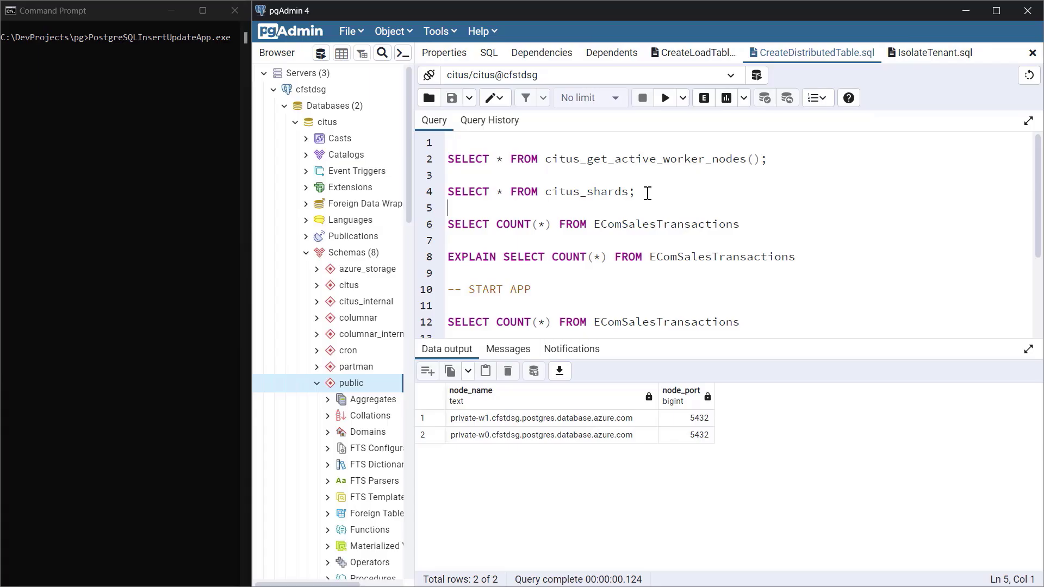
left_click_drag(644, 192, 448, 192)
left_click(665, 102)
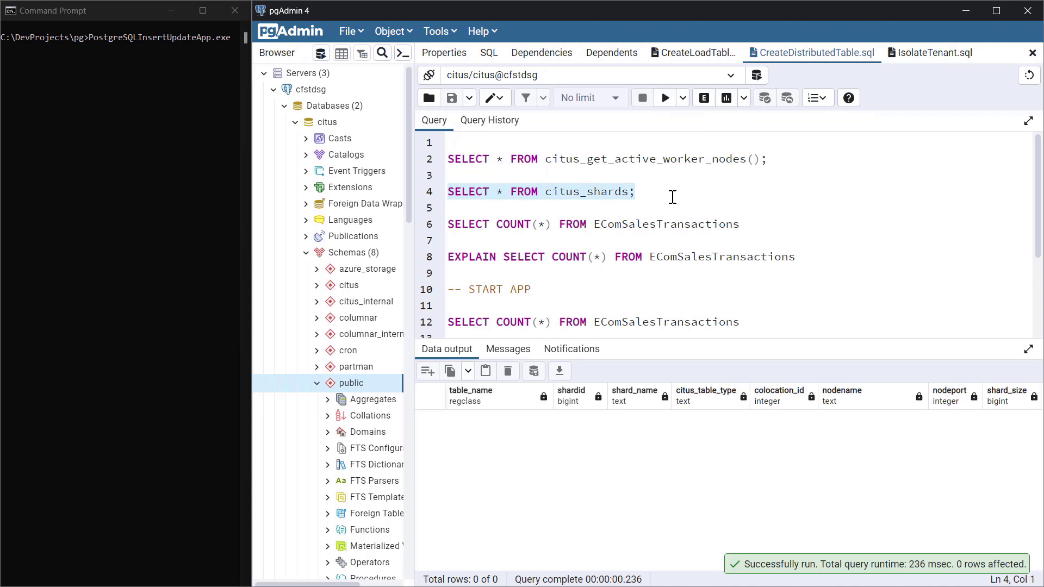
- Count 491,274 rows and show the 5-row parallel count plan with 2 workers
left_click(672, 196)
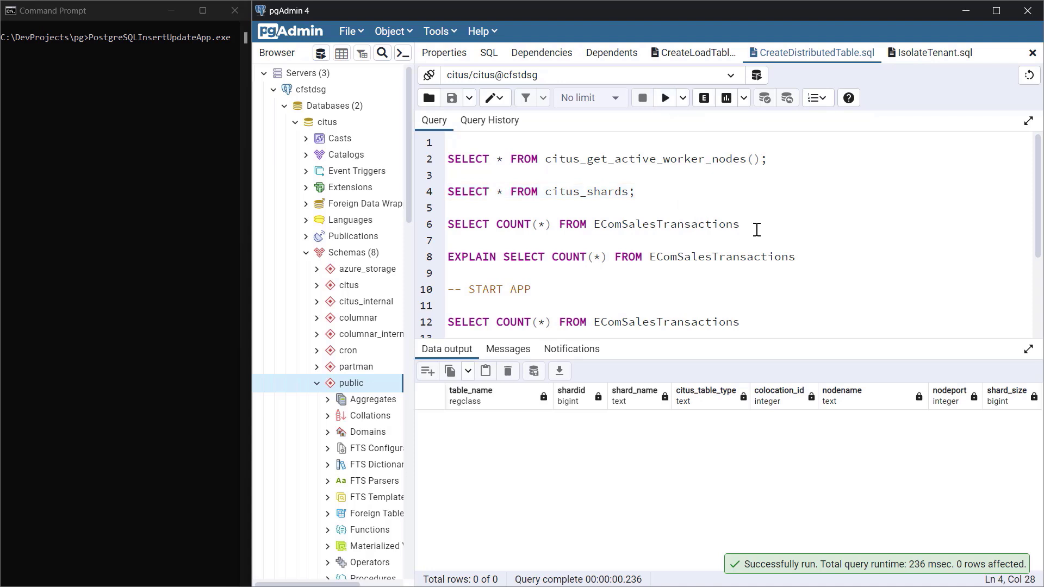
left_click_drag(740, 224, 448, 225)
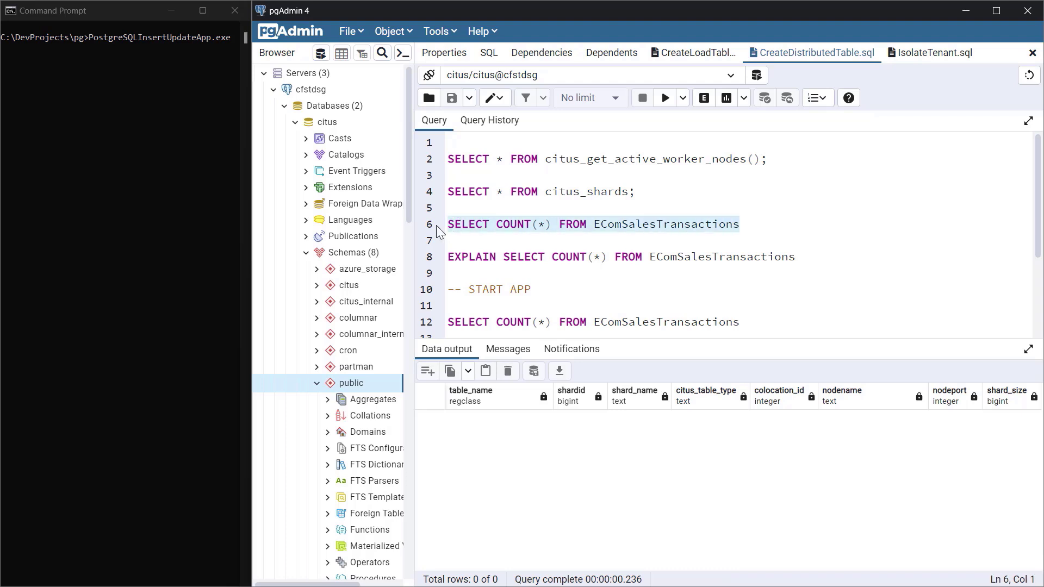
left_click(667, 99)
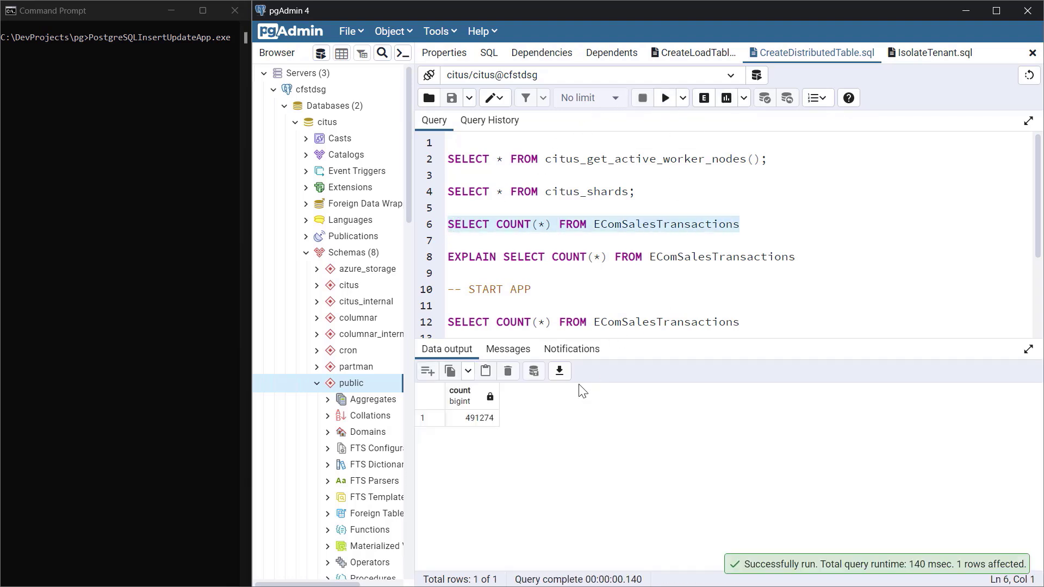
left_click_drag(814, 262, 448, 261)
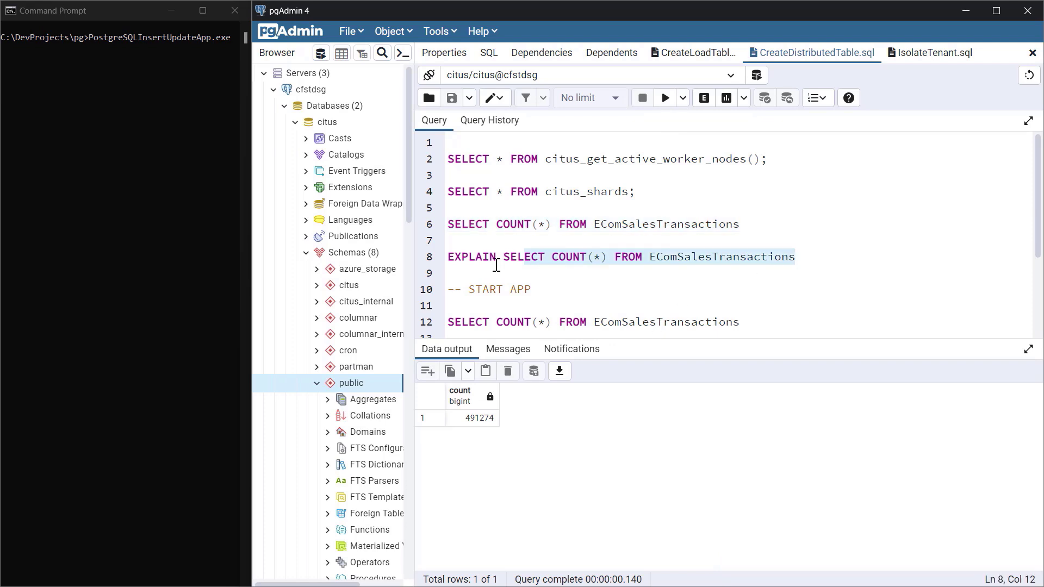
left_click(666, 98)
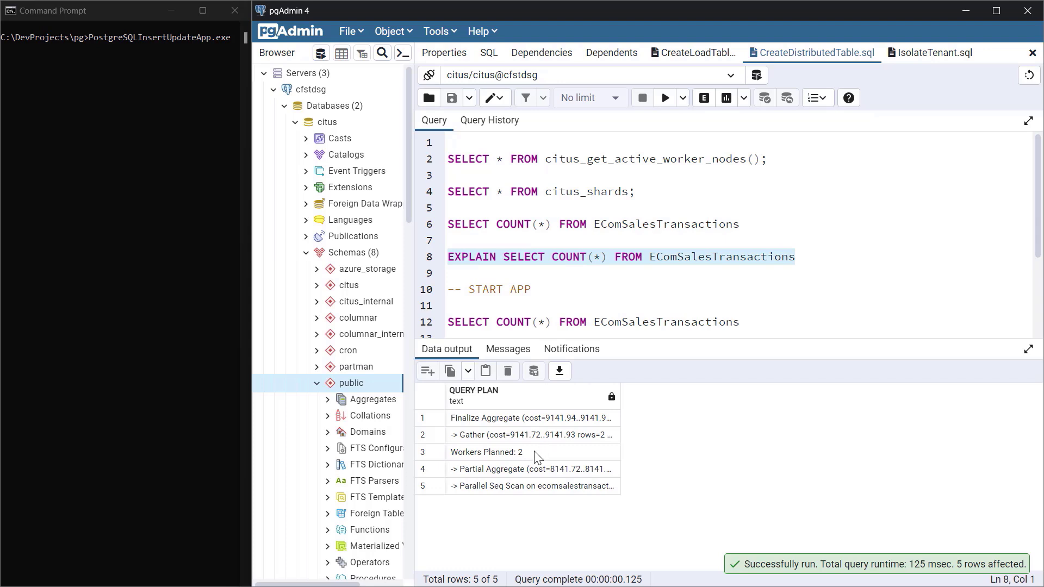
scroll(703, 233, "down", 2)
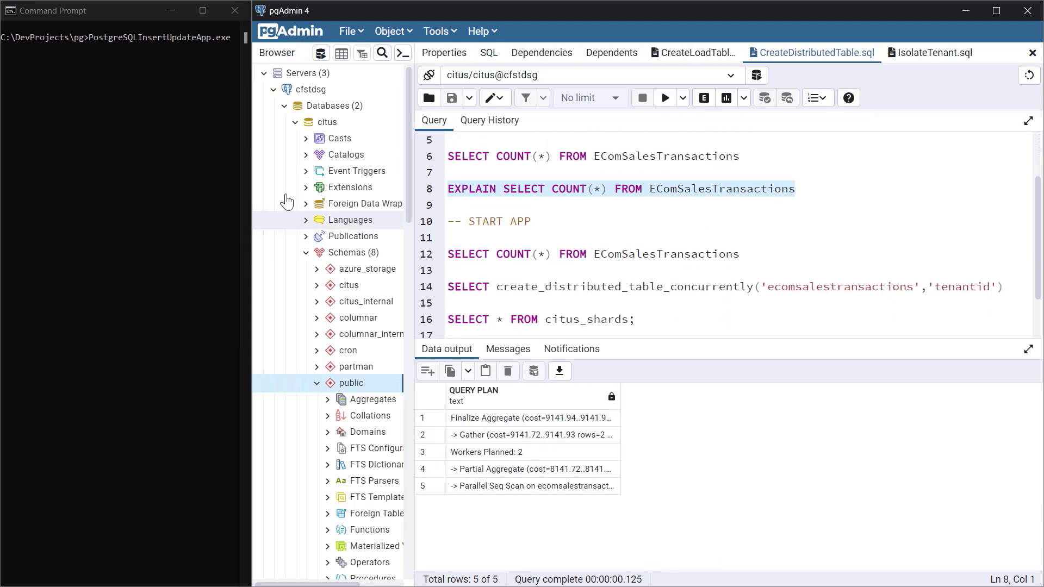
- Launch PostgreSQLInsertUpdateApp.exe in Command Prompt and confirm its start prompt
left_click(180, 142)
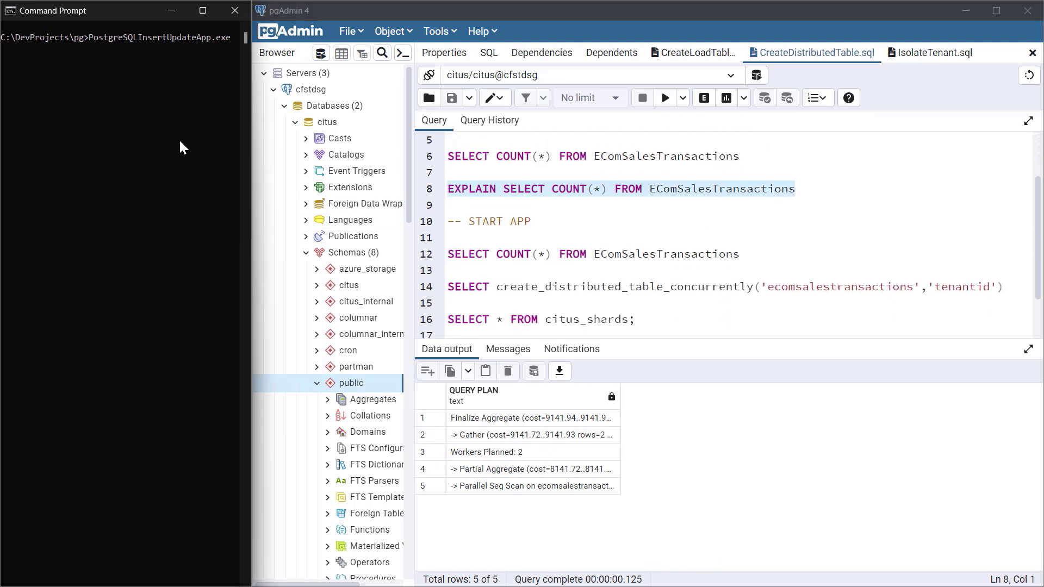
key("Return")
key("Return")
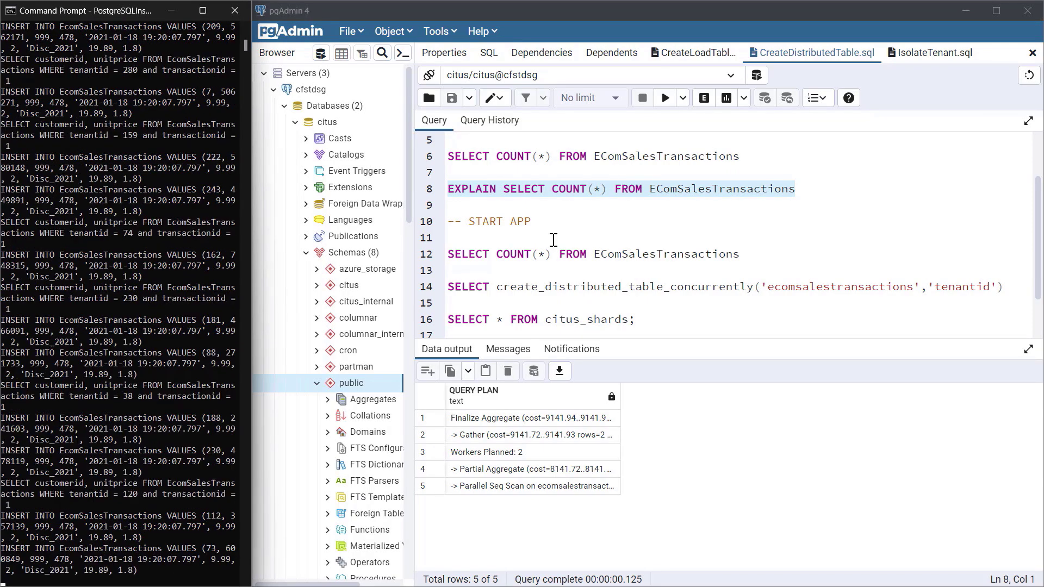
- Recount the table rows during the writes, now showing 491,560
left_click(616, 255)
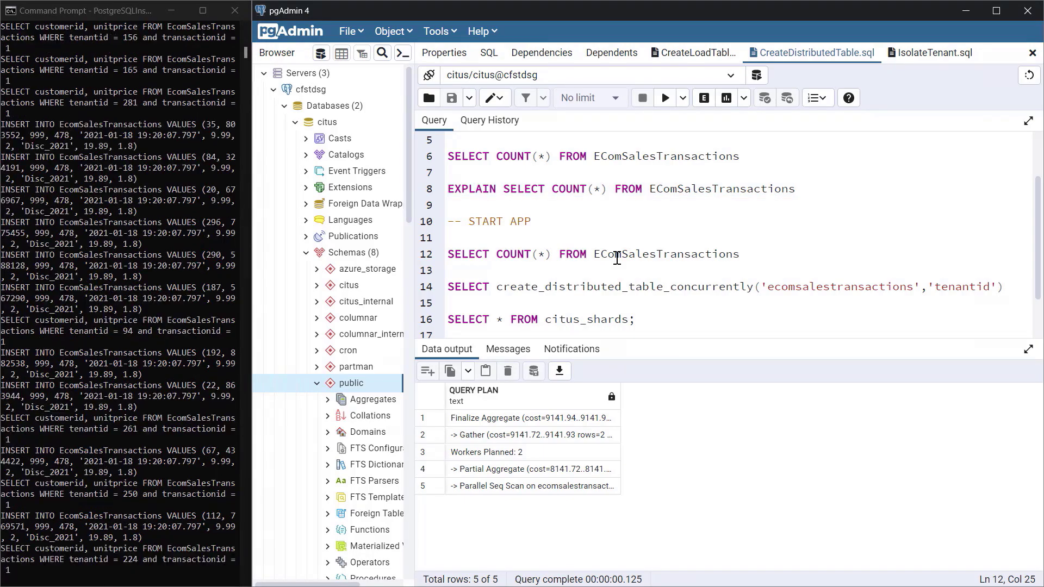
left_click(738, 255)
key("shift+Home")
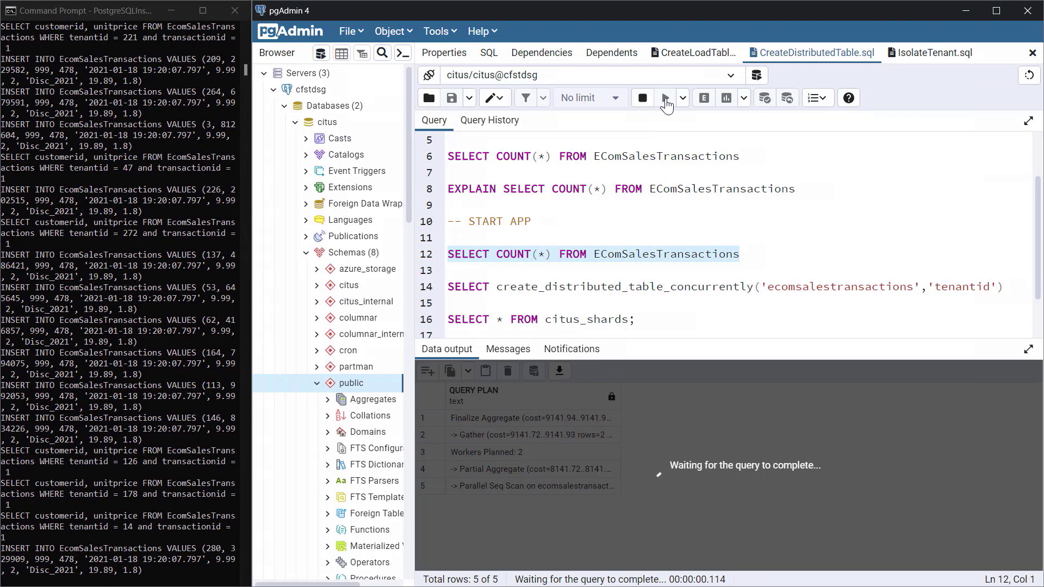
left_click(666, 98)
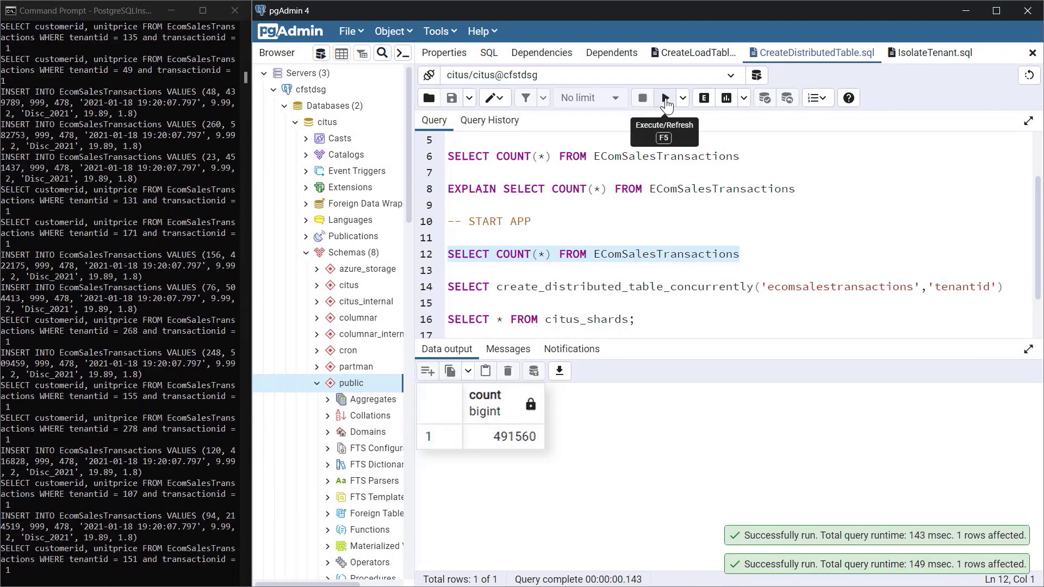
left_click_drag(1010, 297, 448, 292)
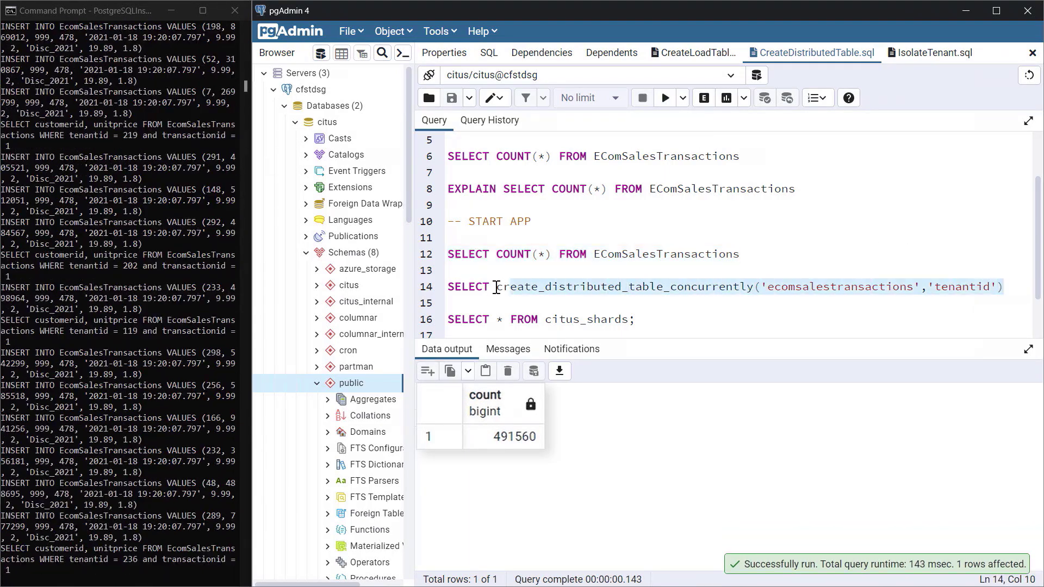
- Distribute ecomsalestransactions concurrently on tenantid, list its 32 shards, and recount 492,345 rows
left_click(666, 97)
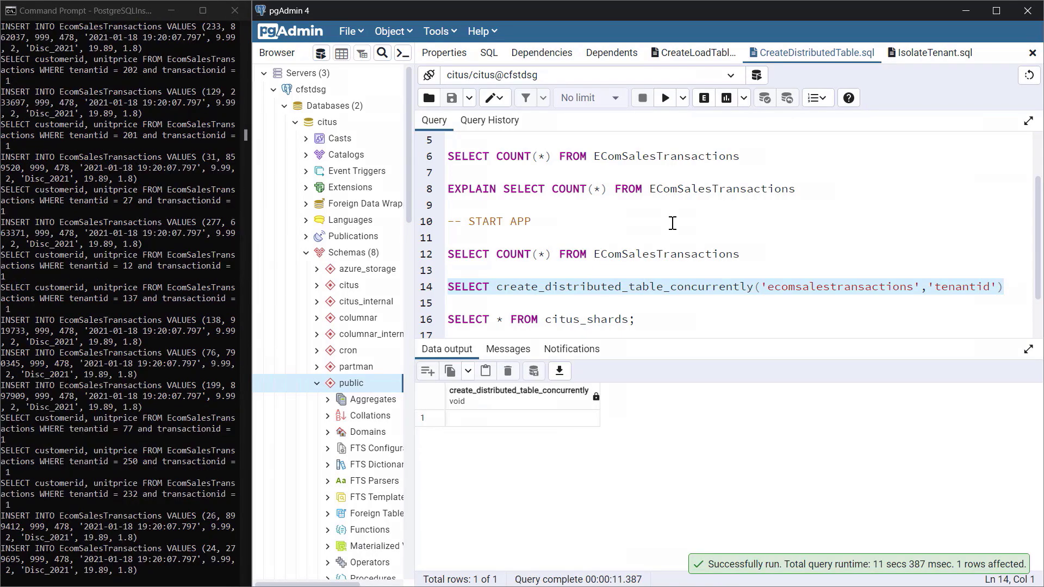
scroll(672, 222, "down", 3)
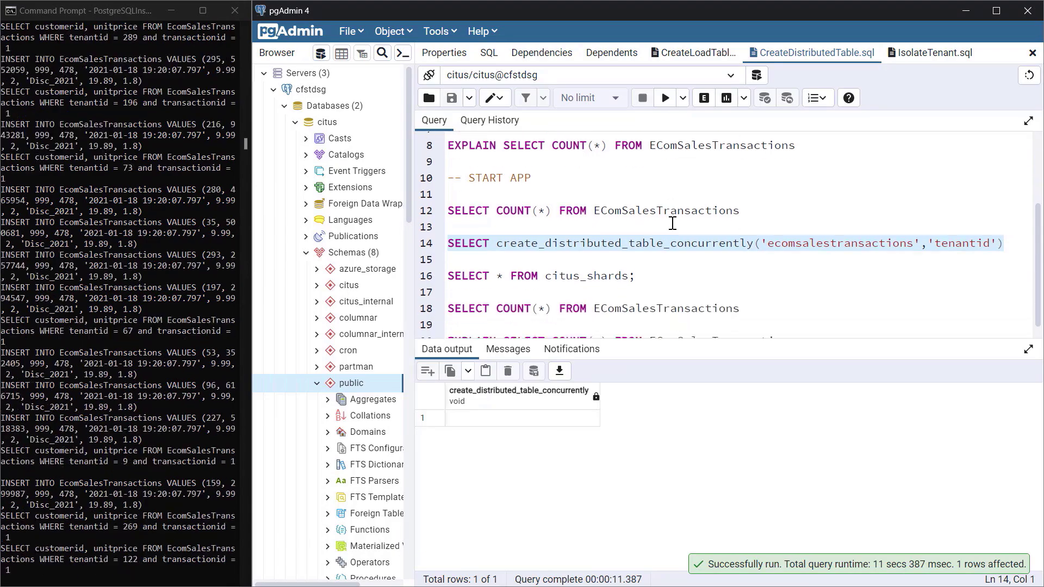
left_click_drag(655, 265, 428, 269)
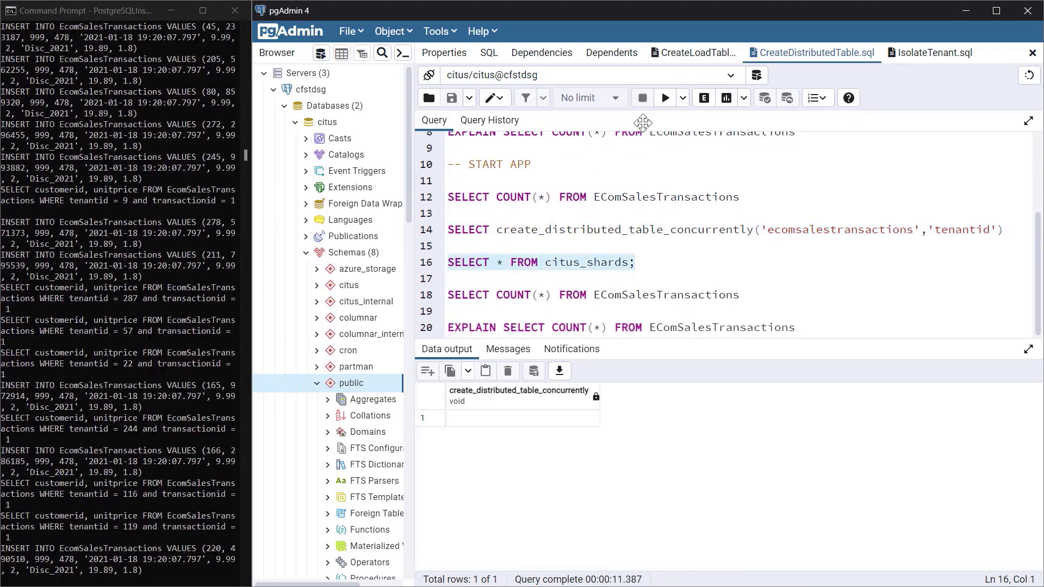
left_click(664, 98)
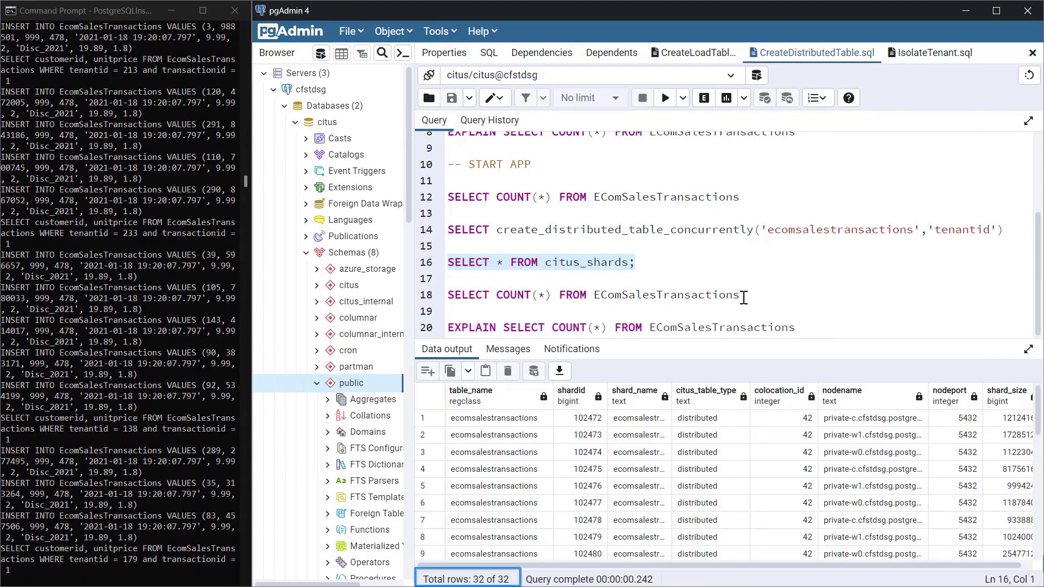
left_click_drag(744, 297, 436, 293)
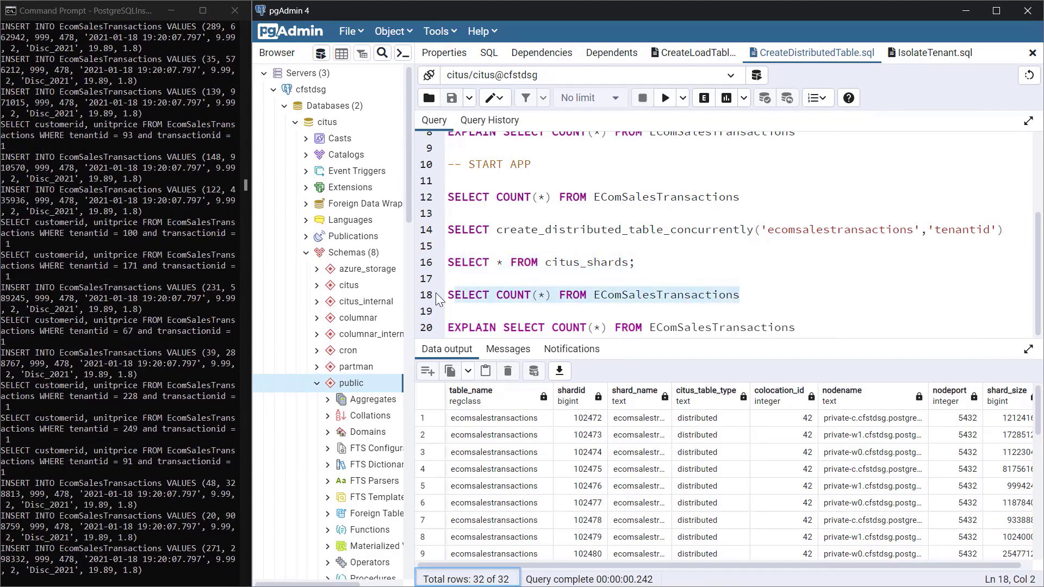
left_click(667, 99)
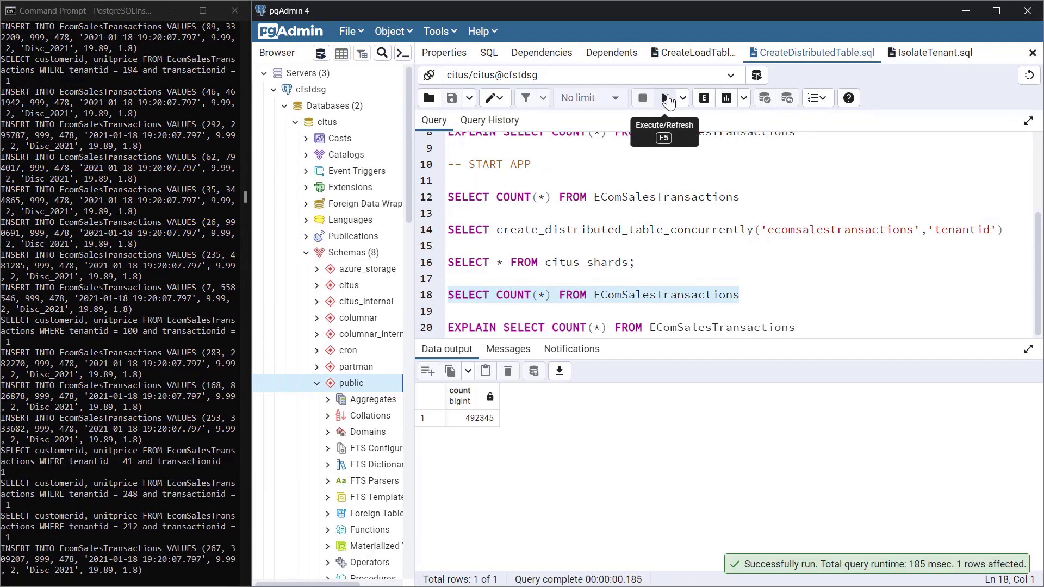
- Recount the rows again and show the distributed count plan with 32 tasks
left_click(667, 98)
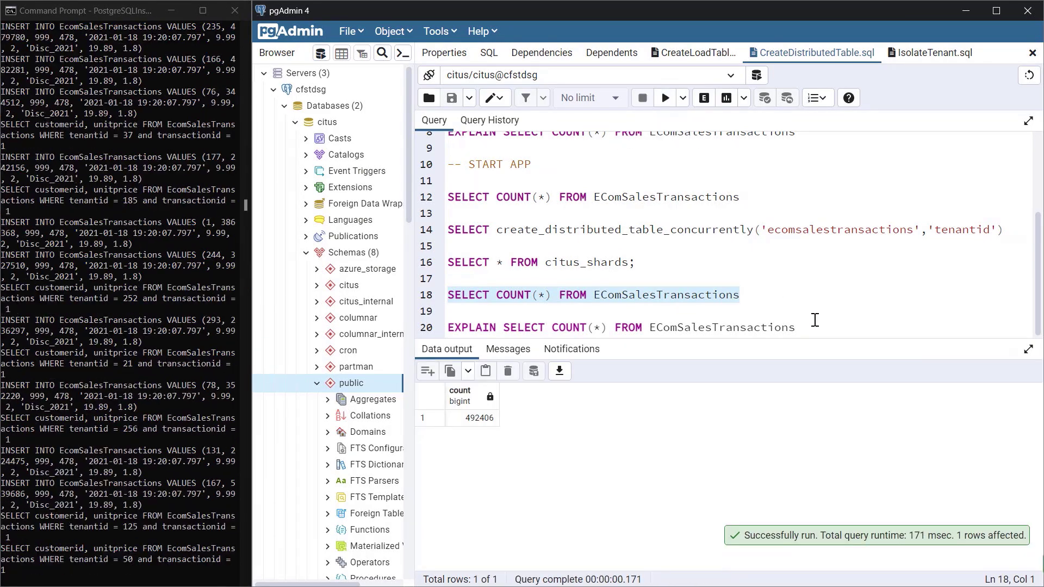
left_click(750, 328)
left_click_drag(795, 329, 447, 329)
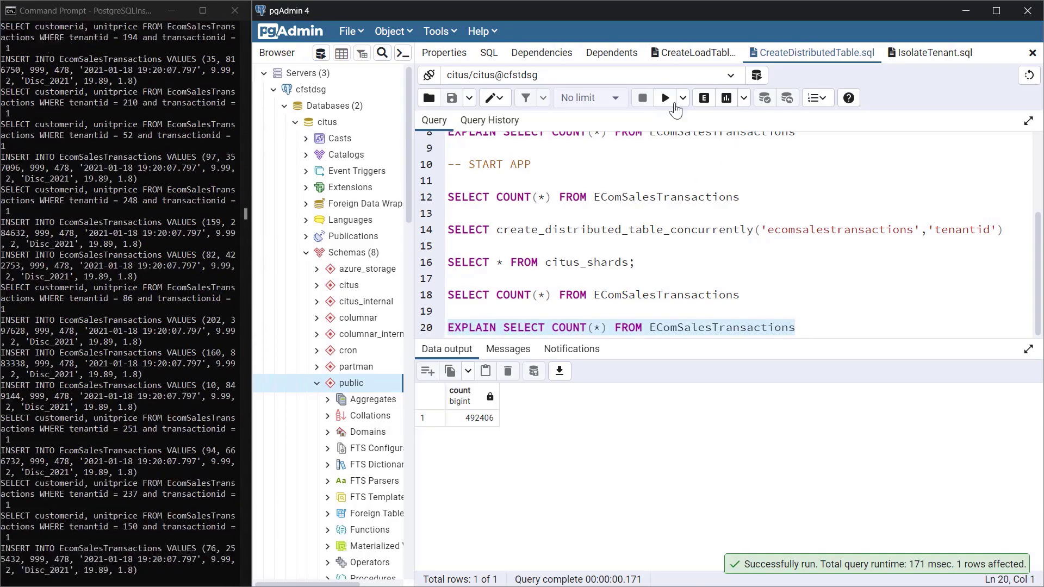
left_click(666, 98)
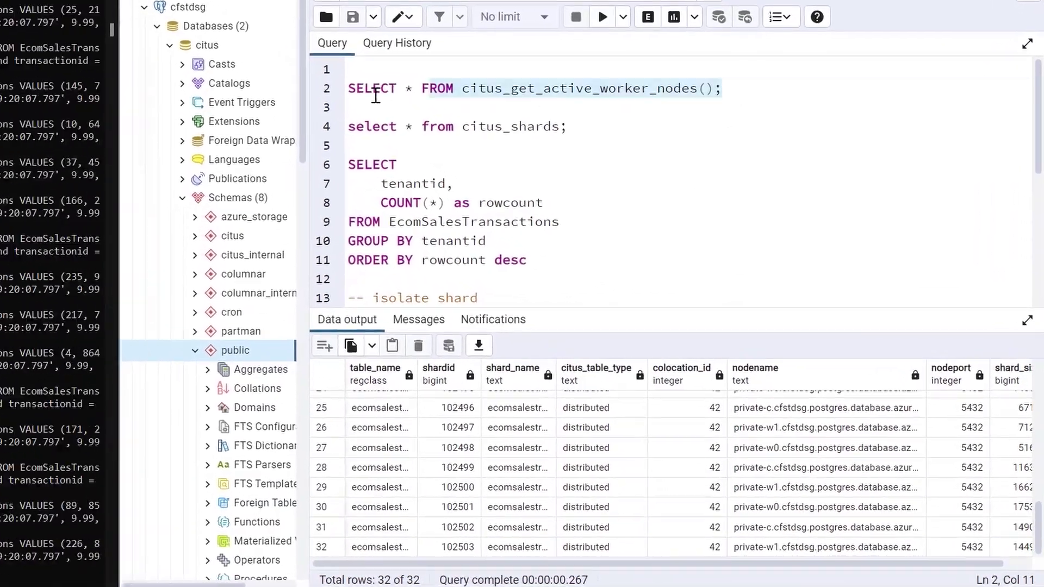
- List the three active worker nodes and the 32 shards with their nodes
left_click_drag(741, 93, 343, 88)
left_click(603, 21)
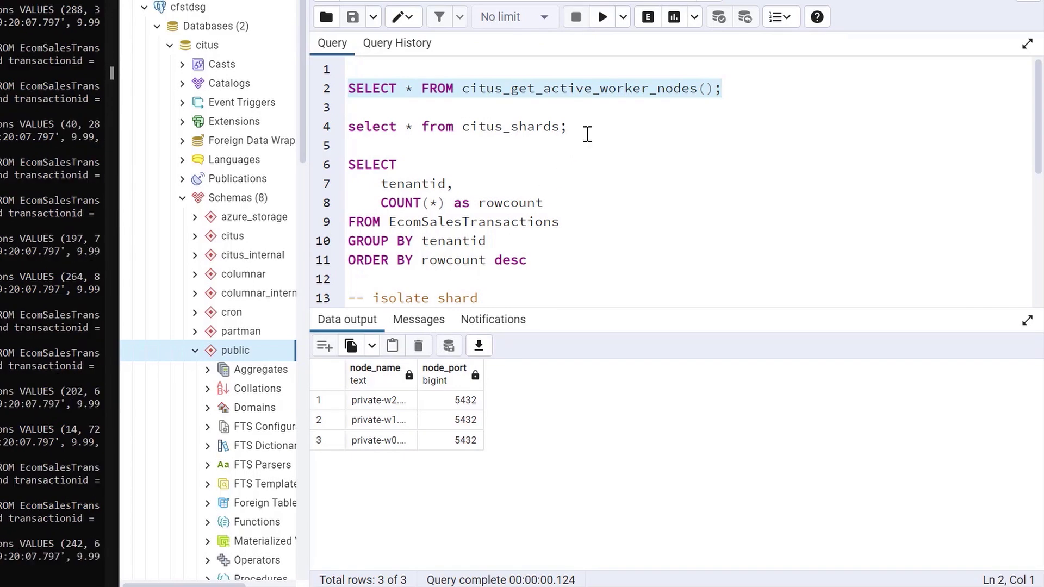
left_click_drag(613, 128, 355, 133)
left_click(602, 27)
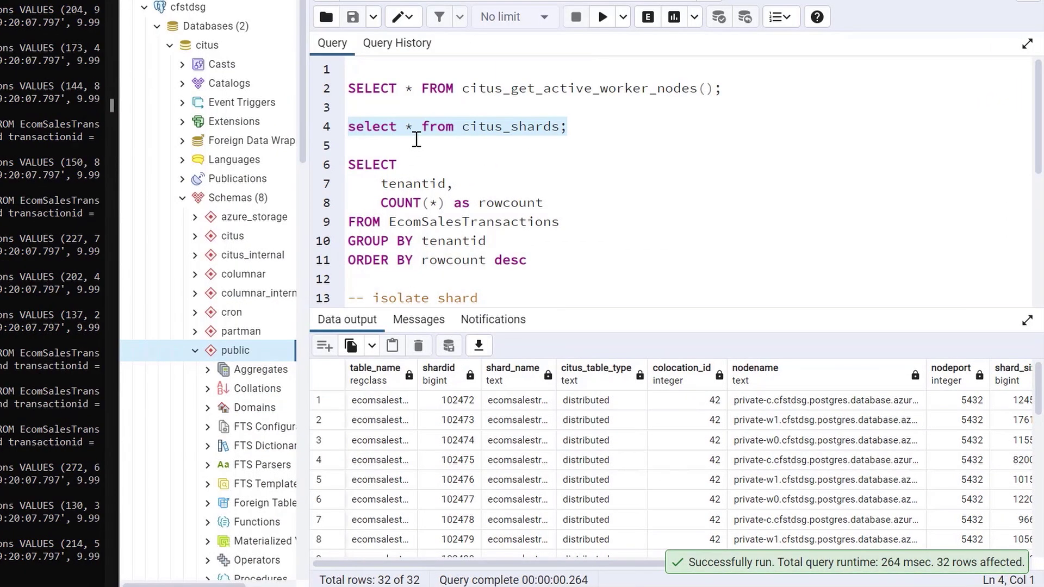
- Rank row counts for the 300 tenants, showing tenant 201 largest with 70,326 rows
left_click(447, 155)
scroll(440, 155, "down", 2)
mouse_move(527, 181)
left_mouse_down()
mouse_move(435, 156)
mouse_move(355, 87)
left_mouse_up()
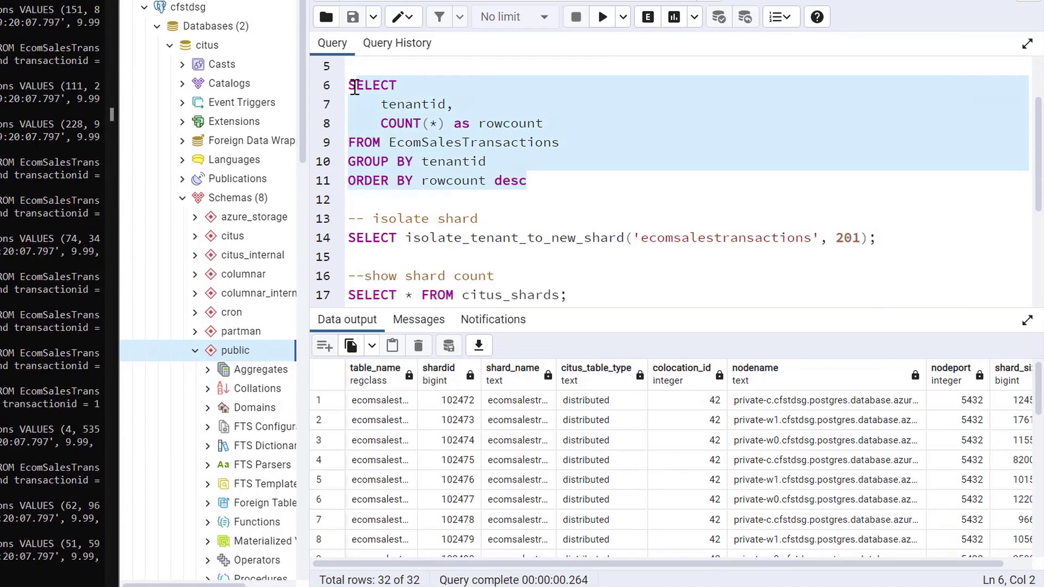
left_click(603, 18)
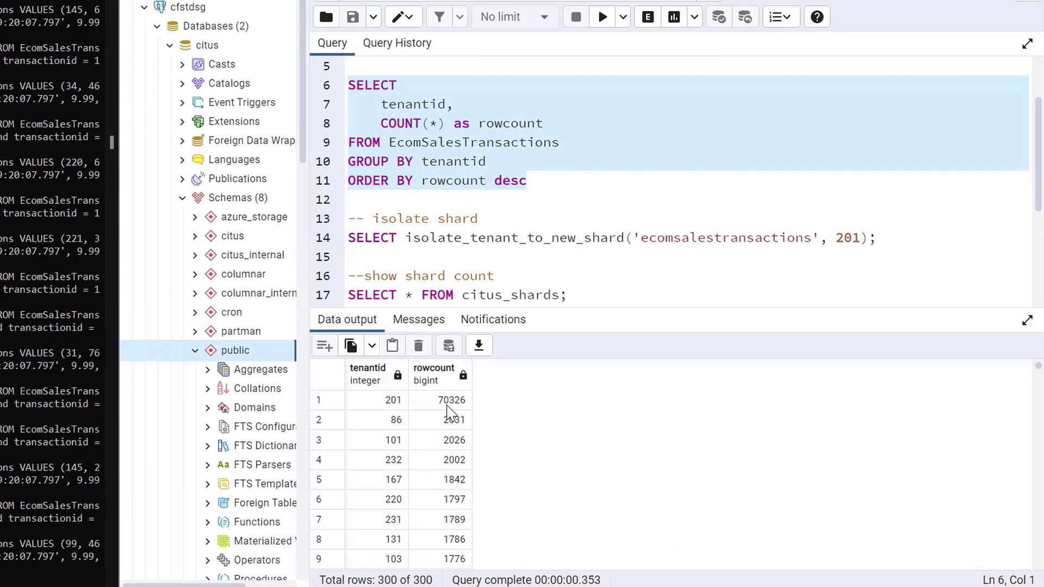
left_click(532, 226)
scroll(531, 226, "down", 2)
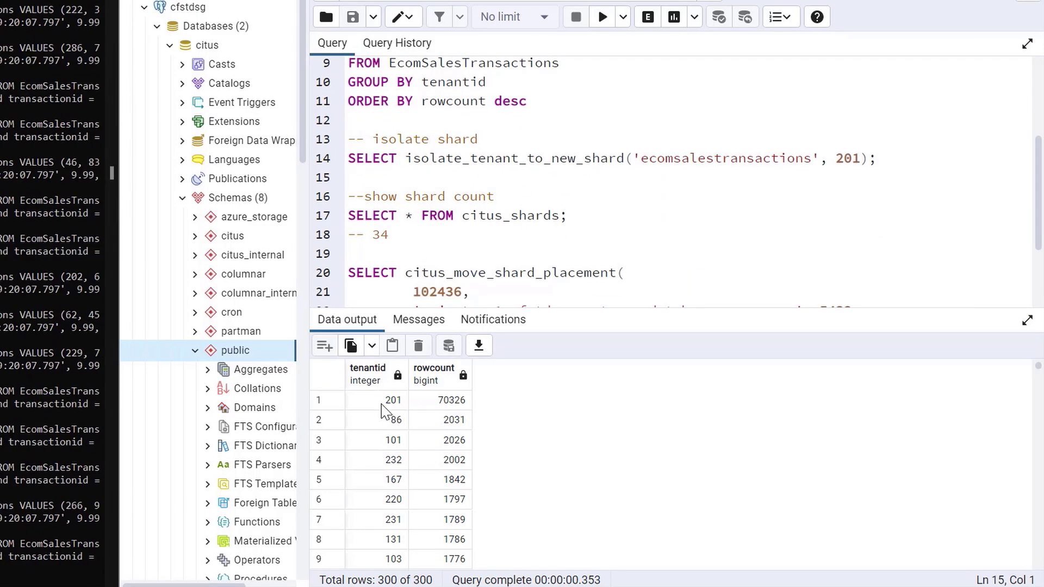
left_click_drag(904, 158, 343, 163)
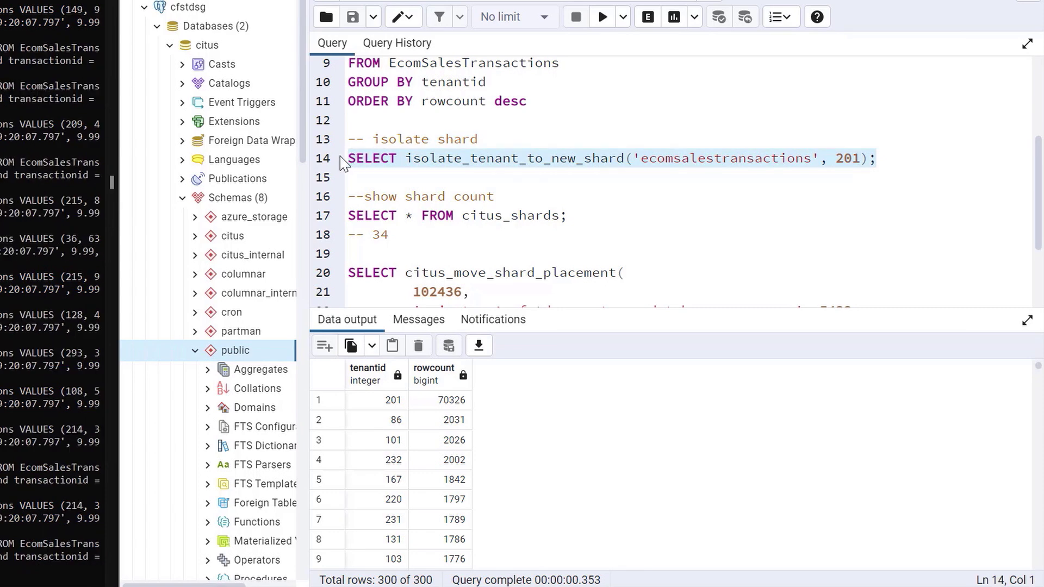
- Isolate tenant 201 into shard 102505, confirm 34 shards, and set the move's shard id to 102505
left_click(601, 19)
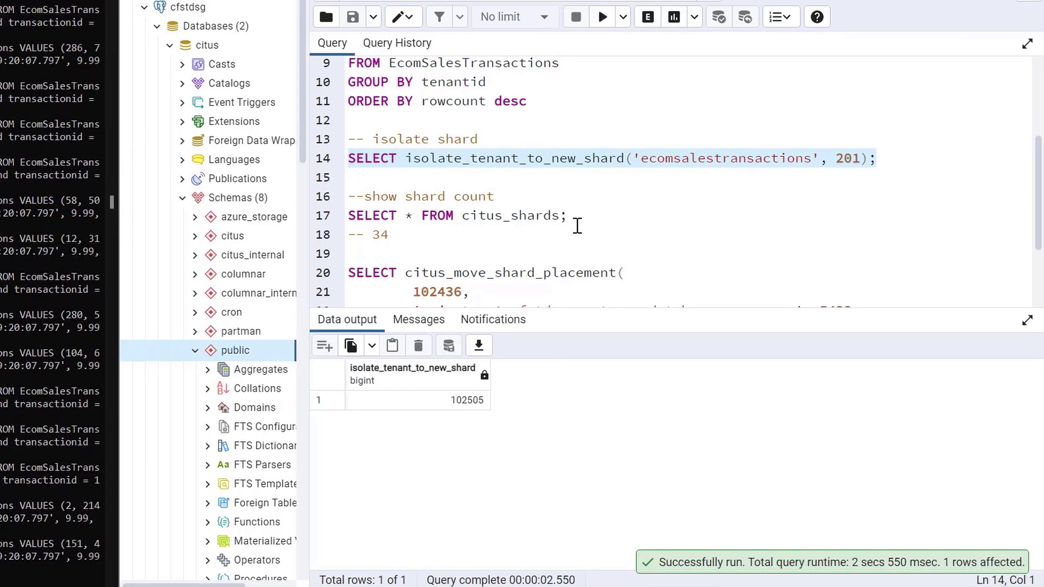
left_click_drag(568, 216, 351, 218)
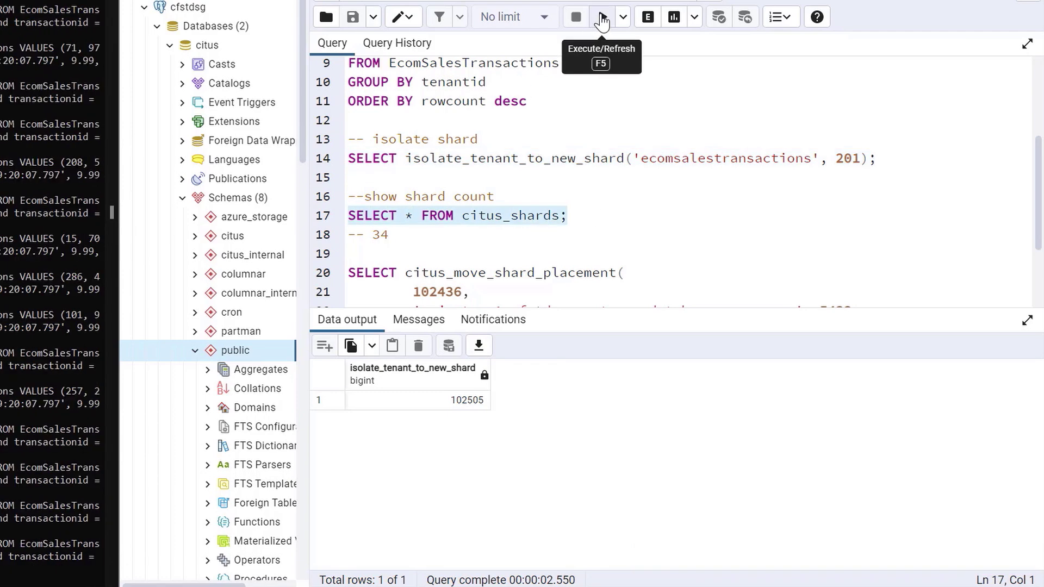
left_click(602, 18)
scroll(528, 472, "down", 5)
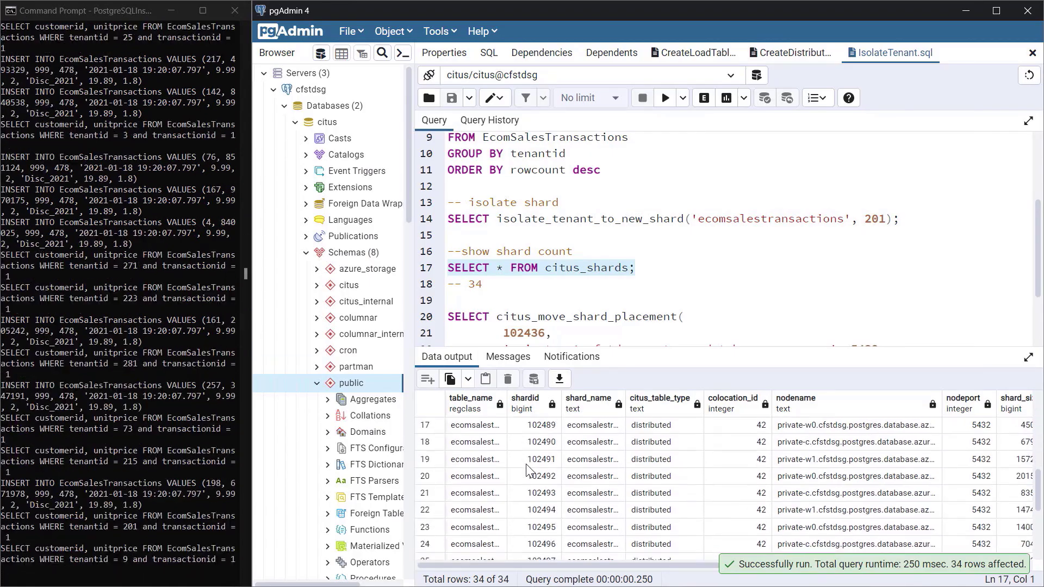
scroll(528, 471, "down", 5)
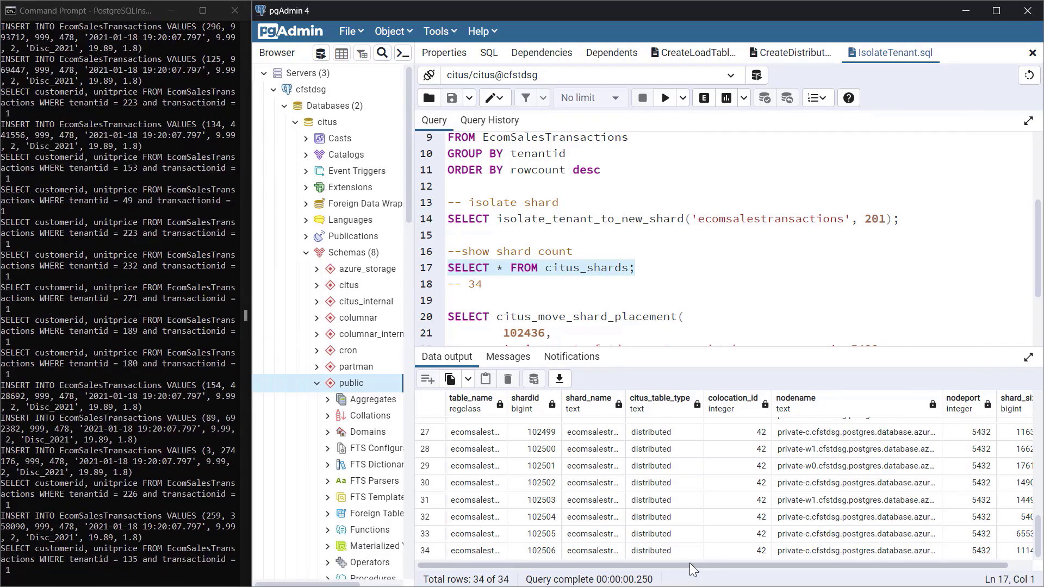
left_click_drag(692, 566, 786, 568)
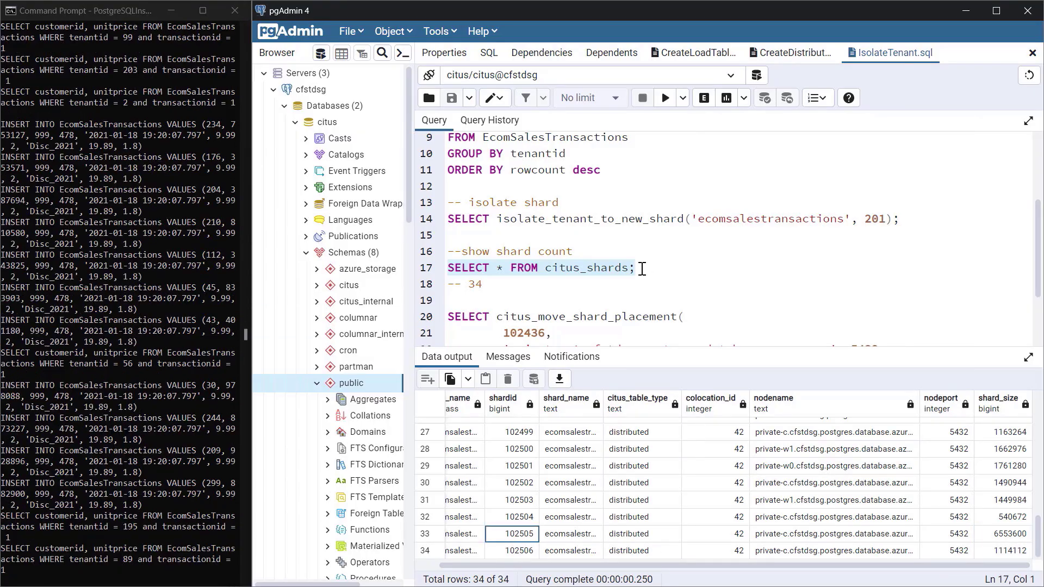
scroll(642, 268, "down", 2)
left_click(624, 280)
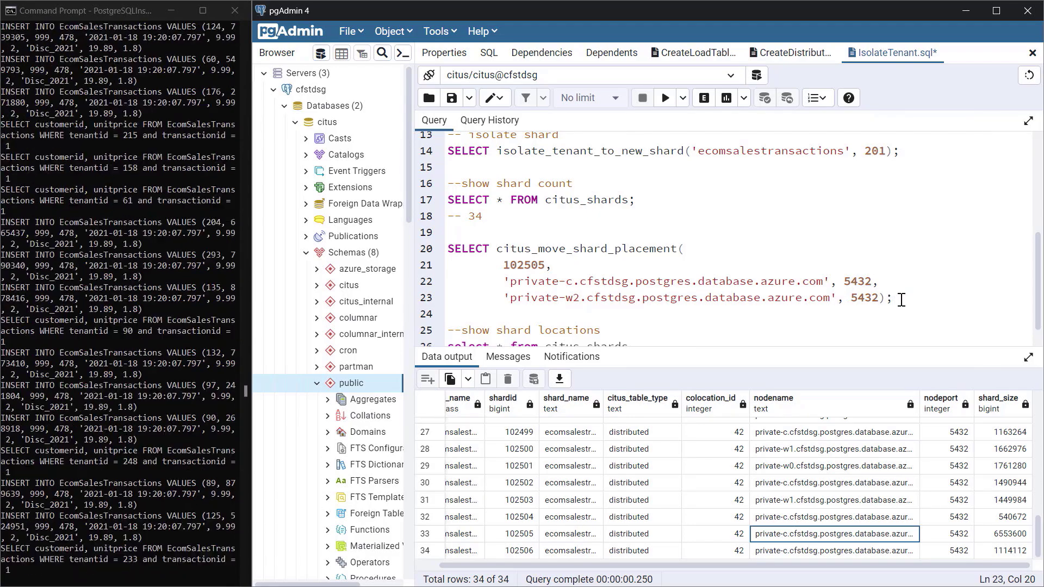
- Move shard 102505 to private-w2, then list shard locations showing it on private-w2
left_click_drag(901, 300, 498, 233)
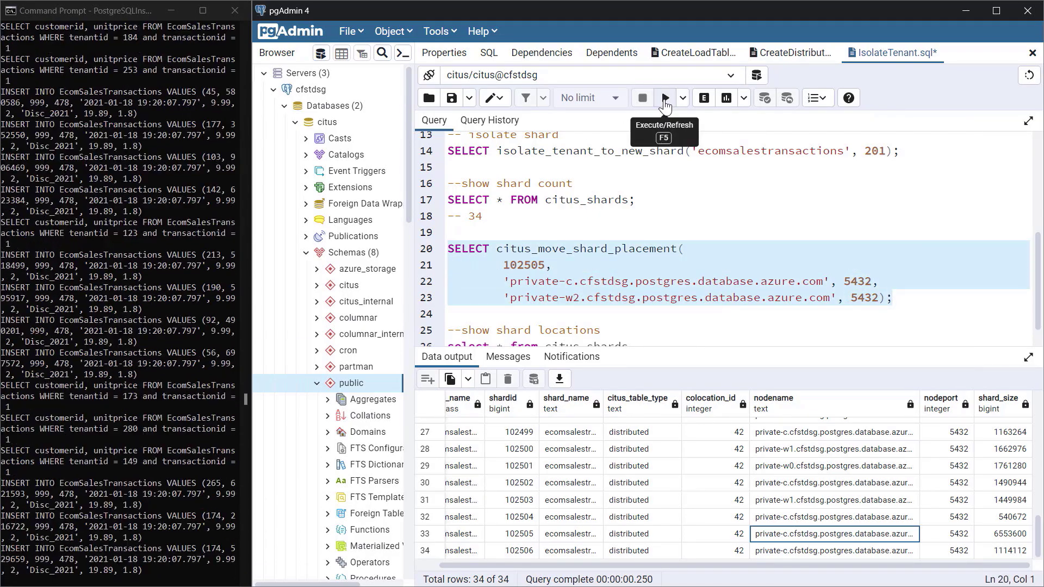
left_click(665, 98)
scroll(493, 253, "down", 1)
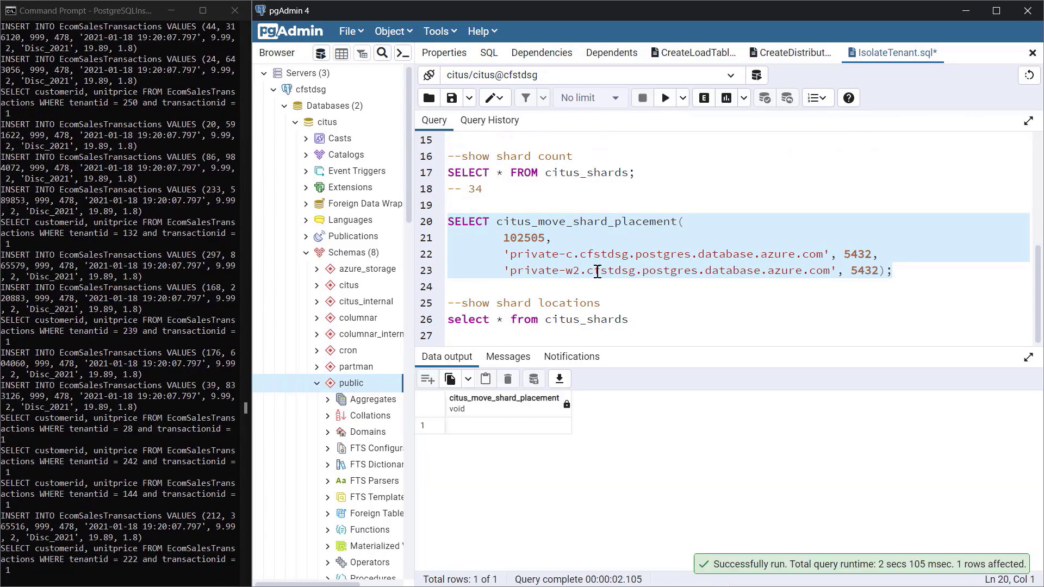
left_click_drag(645, 321, 448, 320)
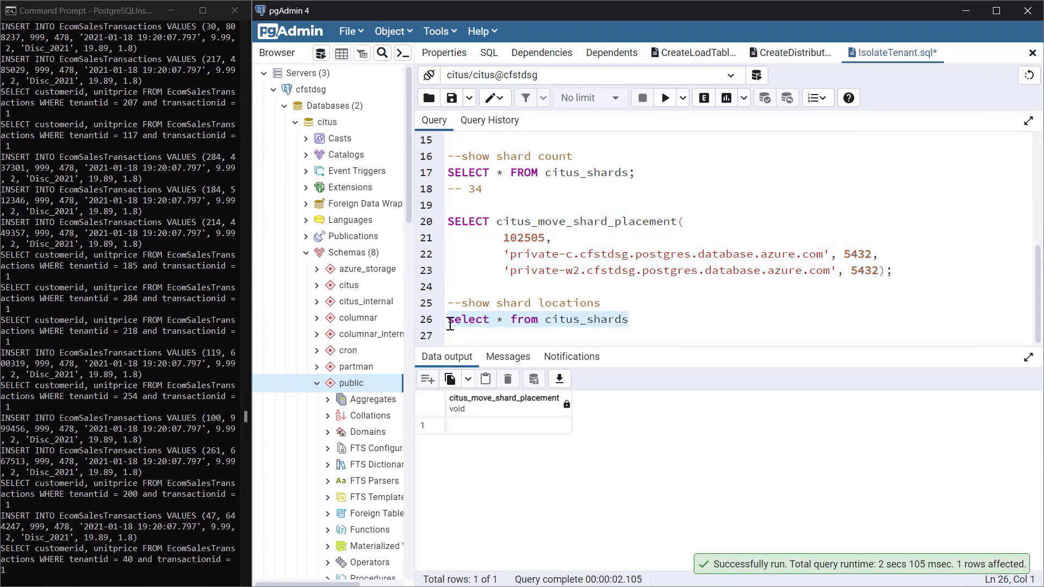
left_click(665, 98)
scroll(595, 472, "down", 5)
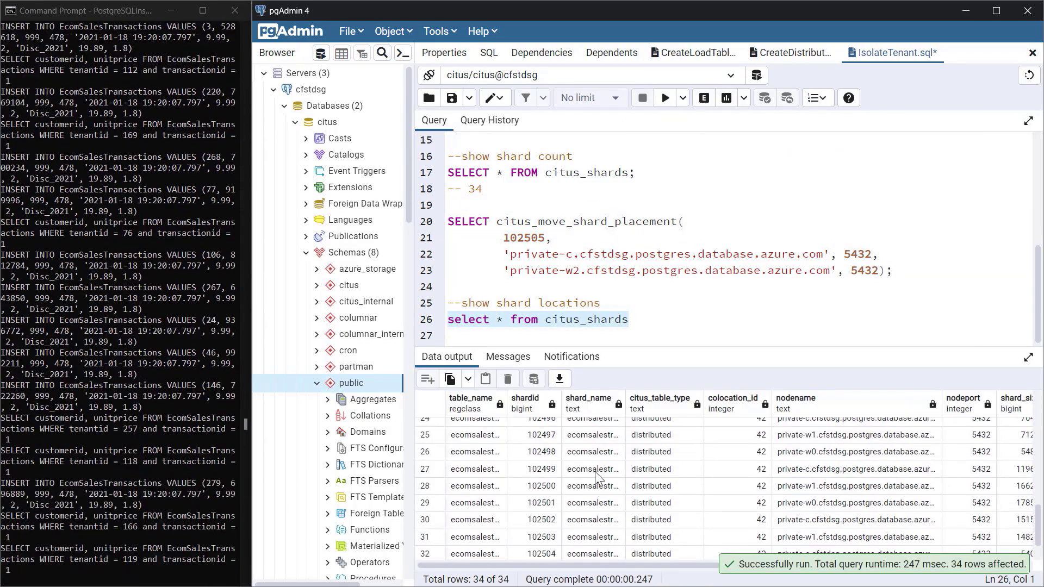
scroll(595, 478, "down", 3)
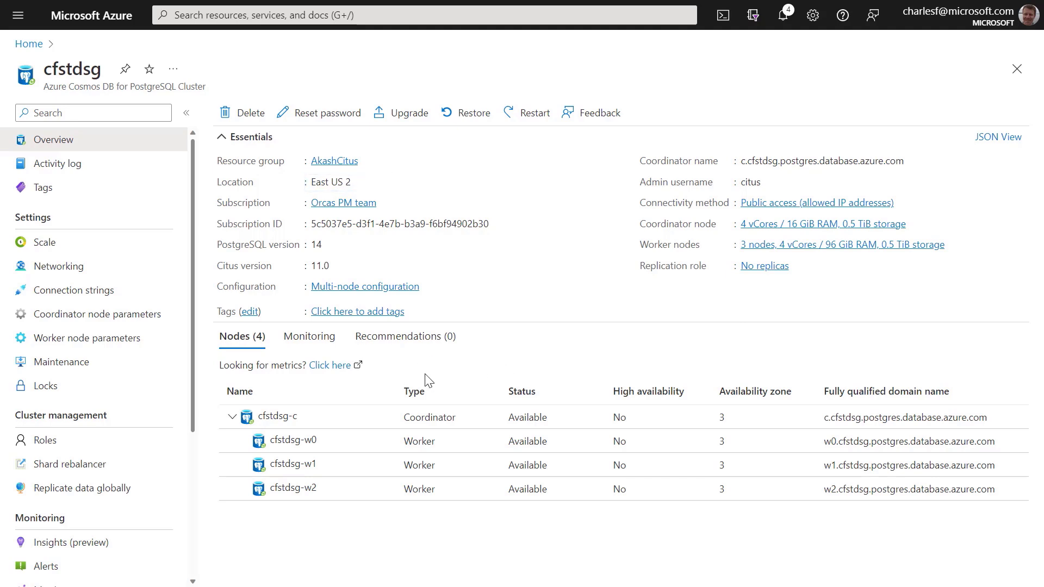
- Add read replica cfstdsgweu in West Europe under Replicate data globally and deploy it
left_click(108, 495)
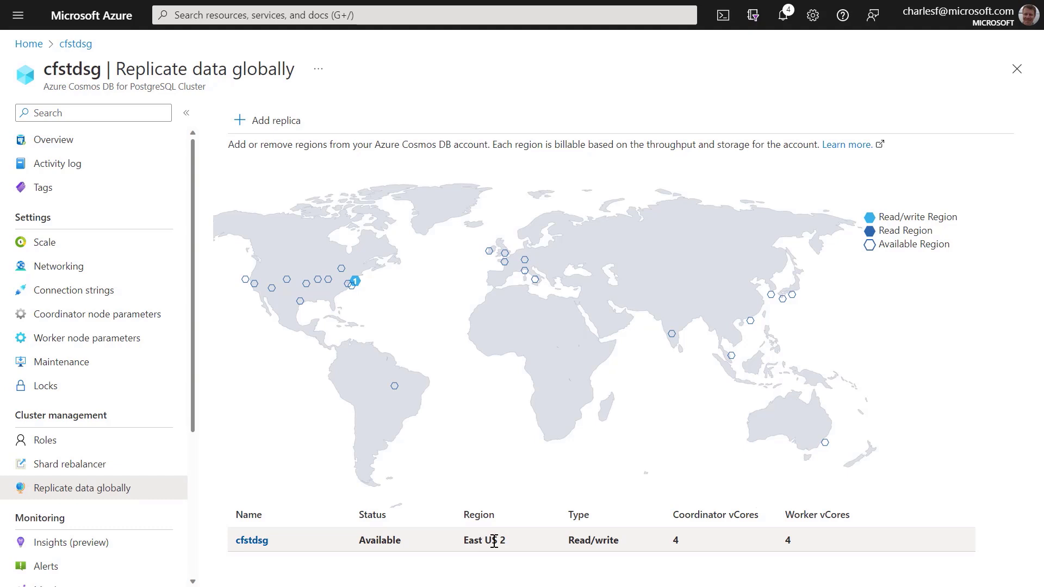
left_click(266, 126)
left_click(289, 174)
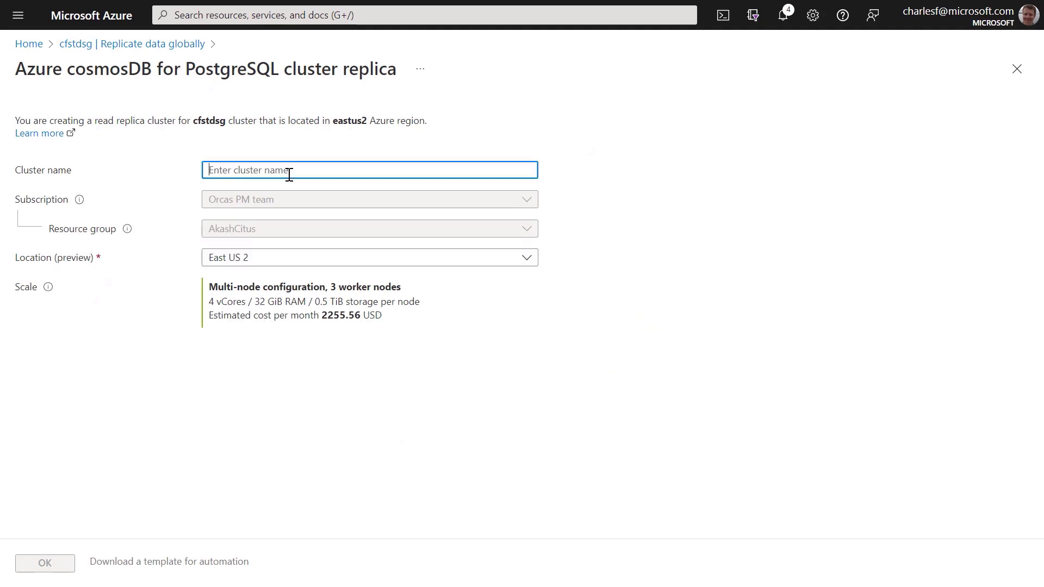
type("cfstdsgweu")
left_click(294, 258)
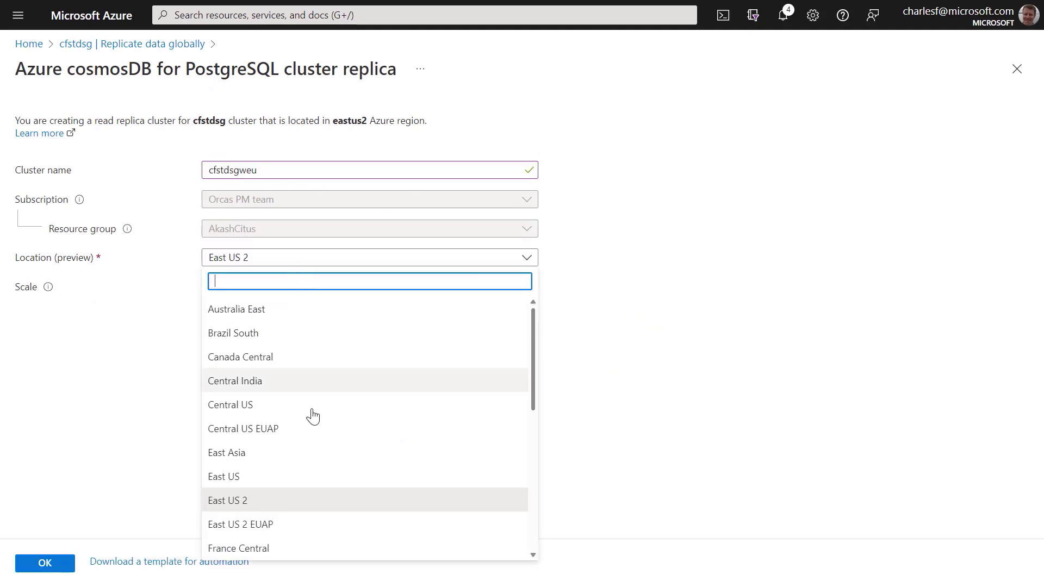
scroll(310, 414, "down", 3)
scroll(310, 416, "down", 3)
scroll(271, 479, "down", 1)
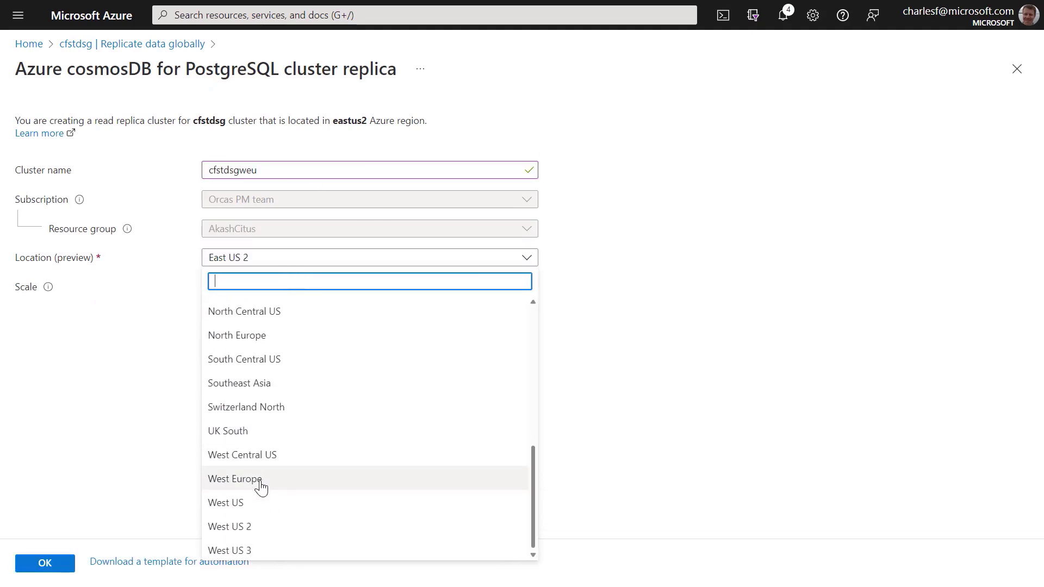
left_click(261, 487)
left_click(47, 564)
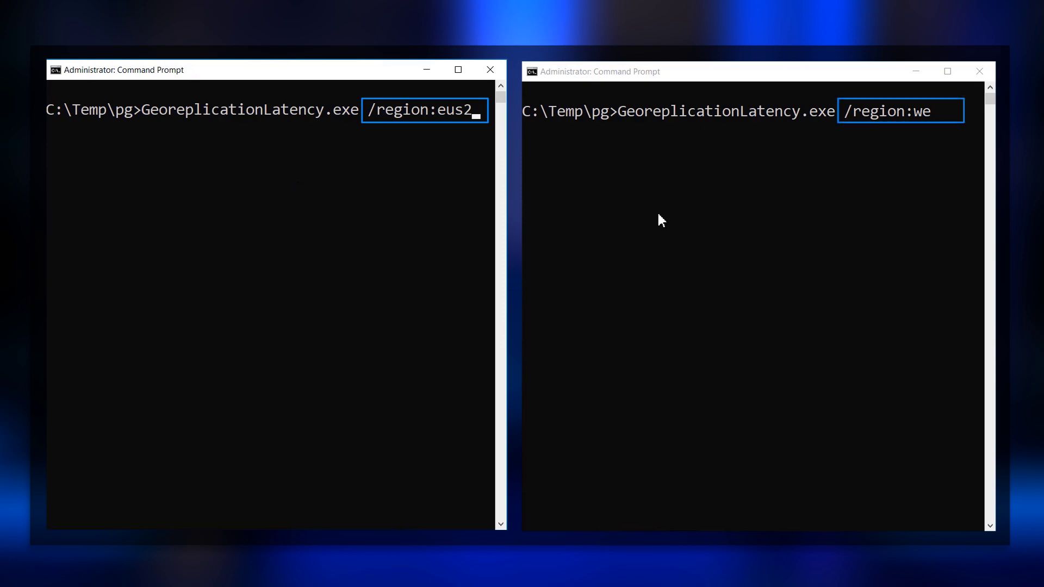
- Run GeoreplicationLatency for eus2 (85.8ms average) and we (0.2ms average)
left_click(412, 232)
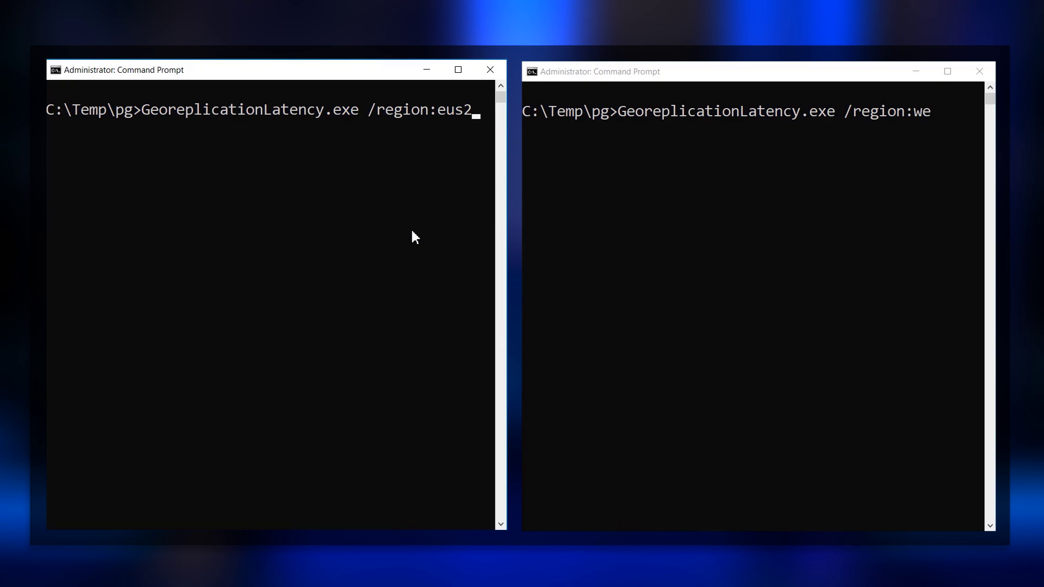
key("Return")
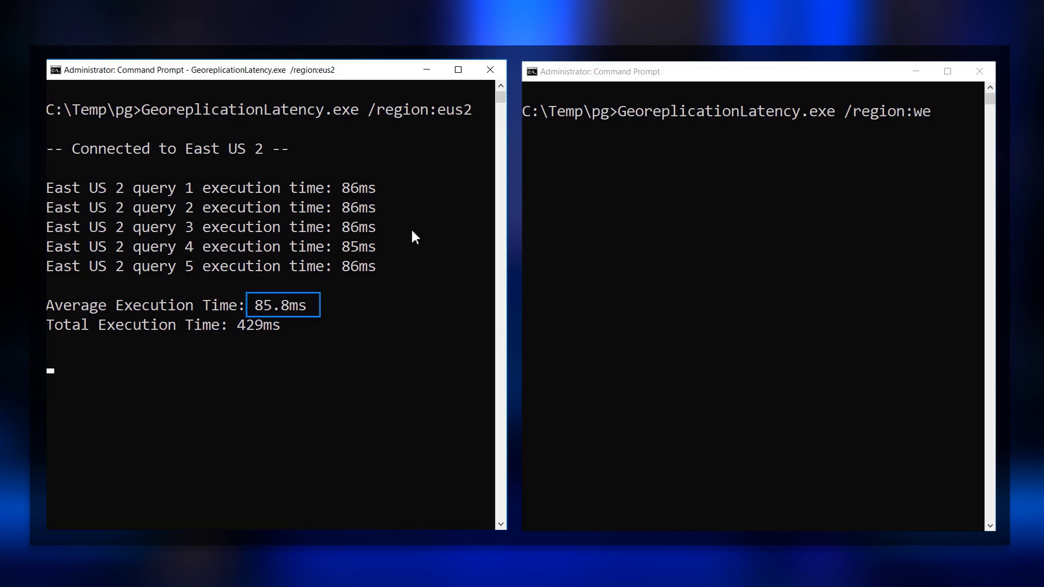
left_click(698, 263)
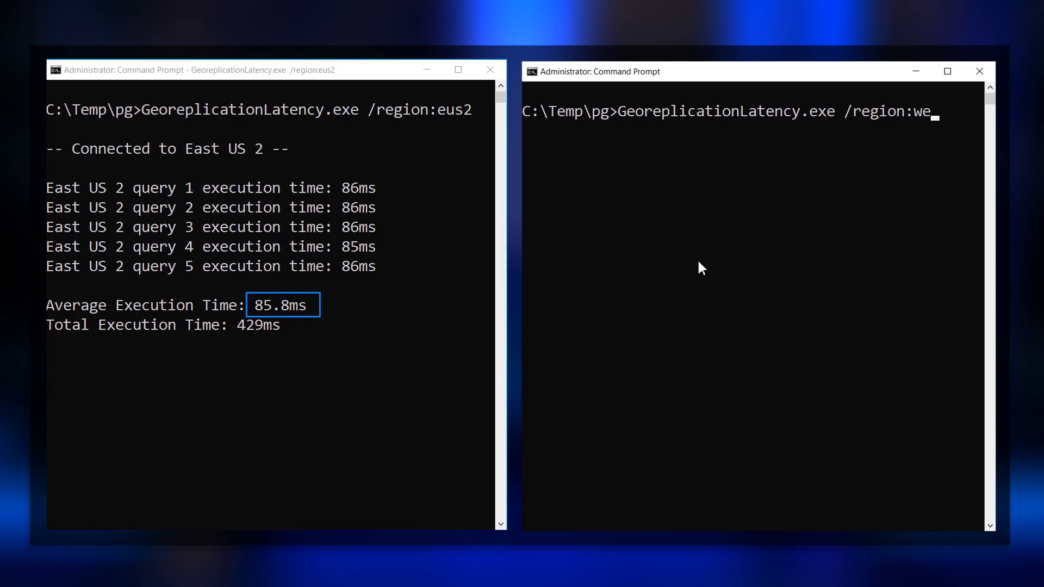
key("Return")
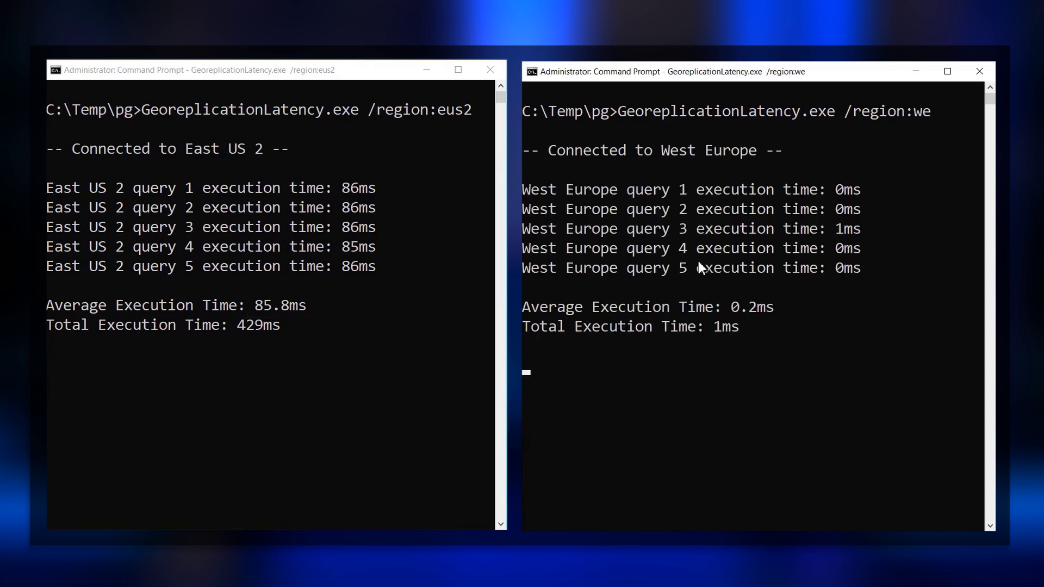